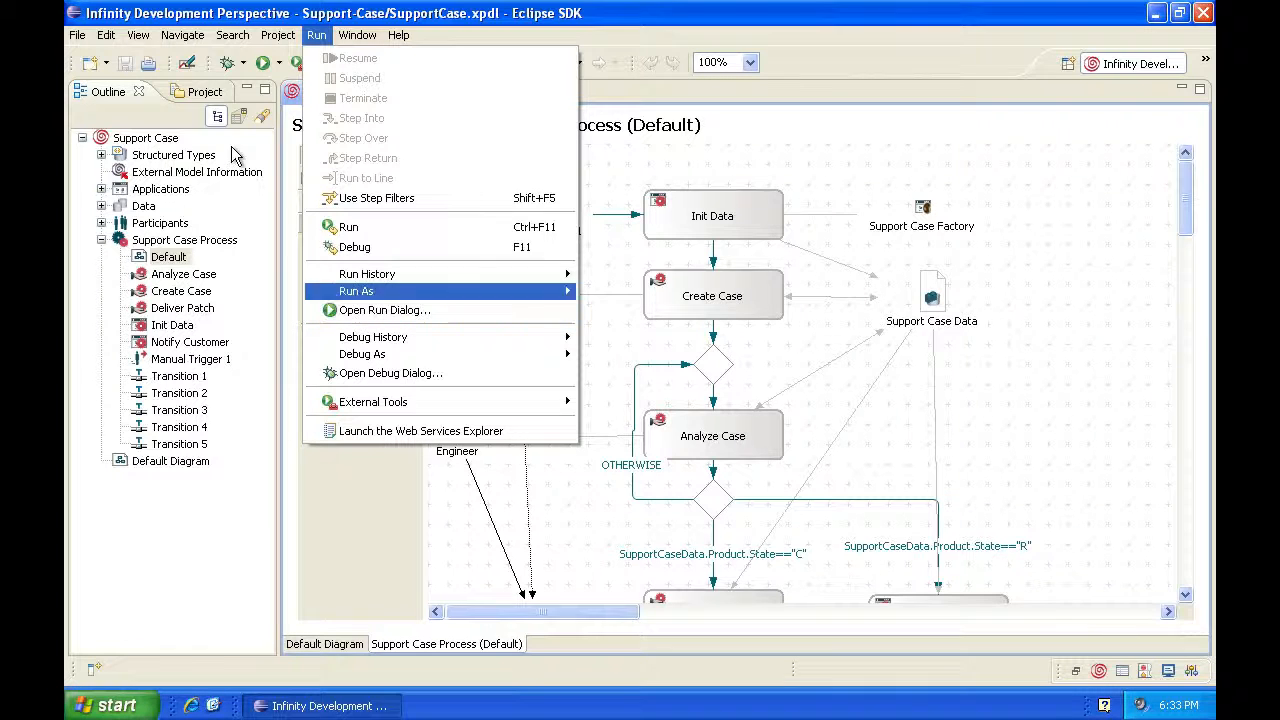
# Create a new run configuration of the Infinity Simulation Engine type
pyautogui.click(286, 86)
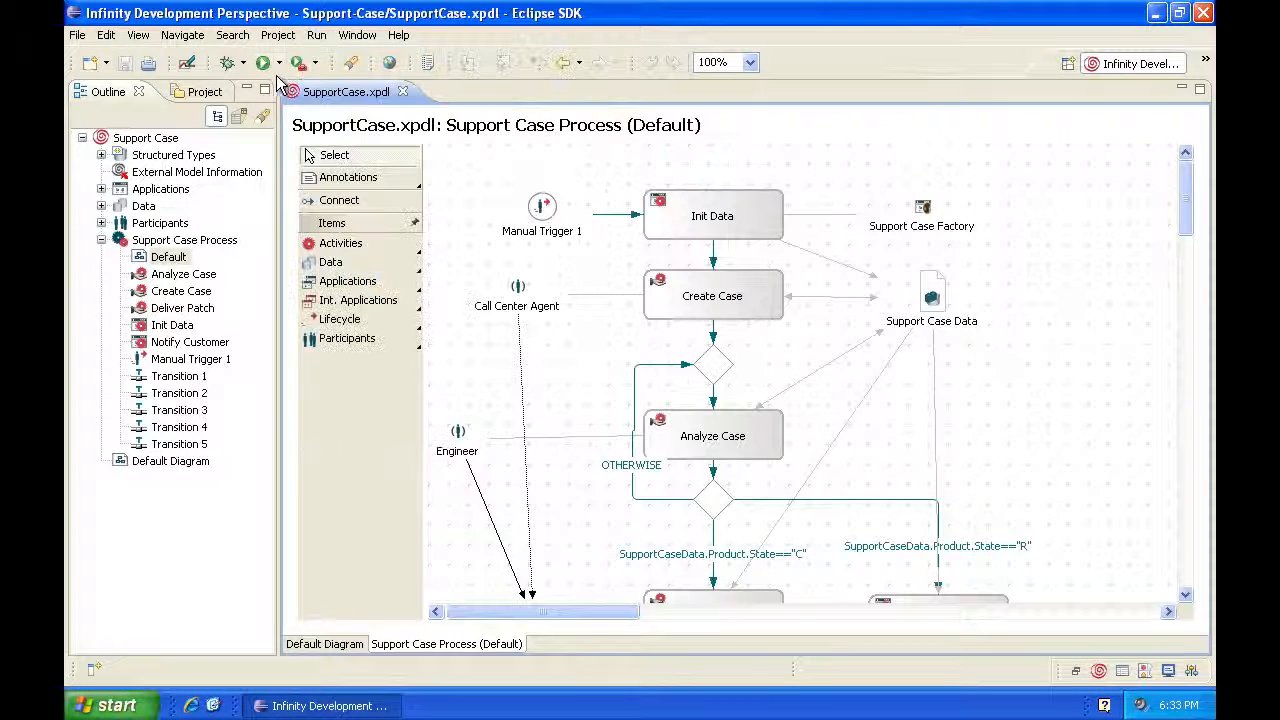
pyautogui.click(316, 35)
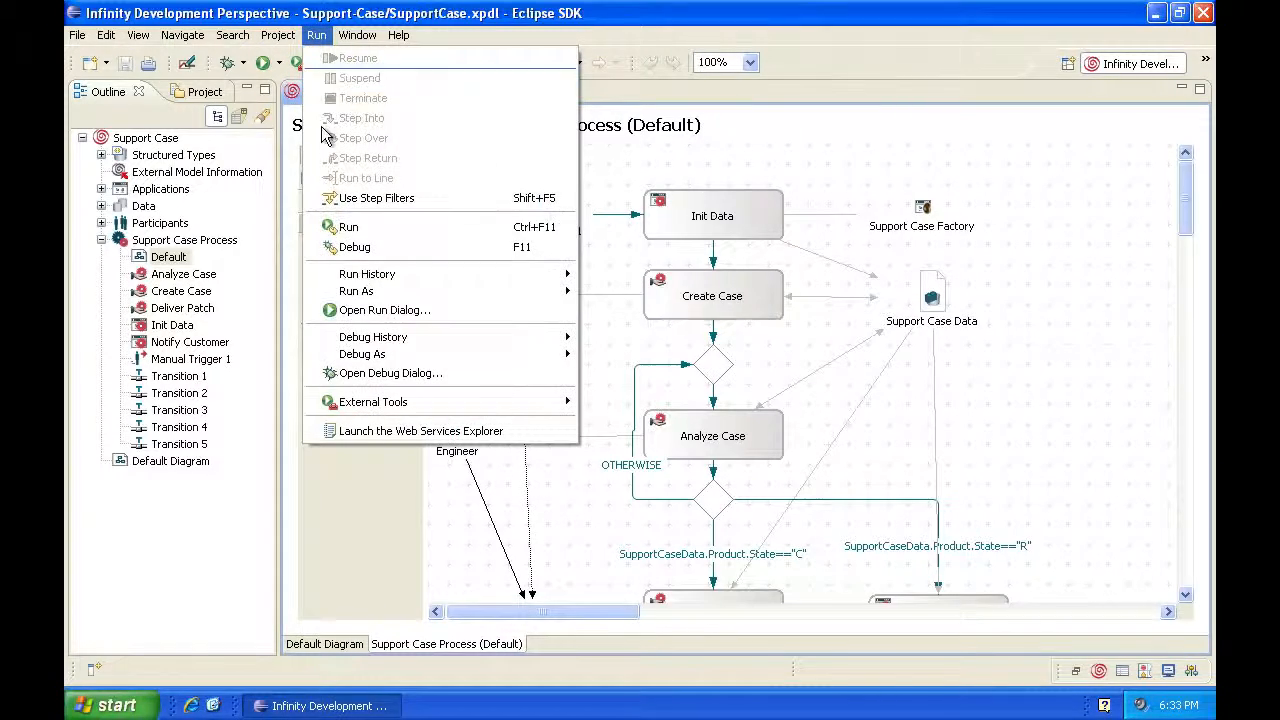
pyautogui.click(384, 310)
pyautogui.click(375, 322)
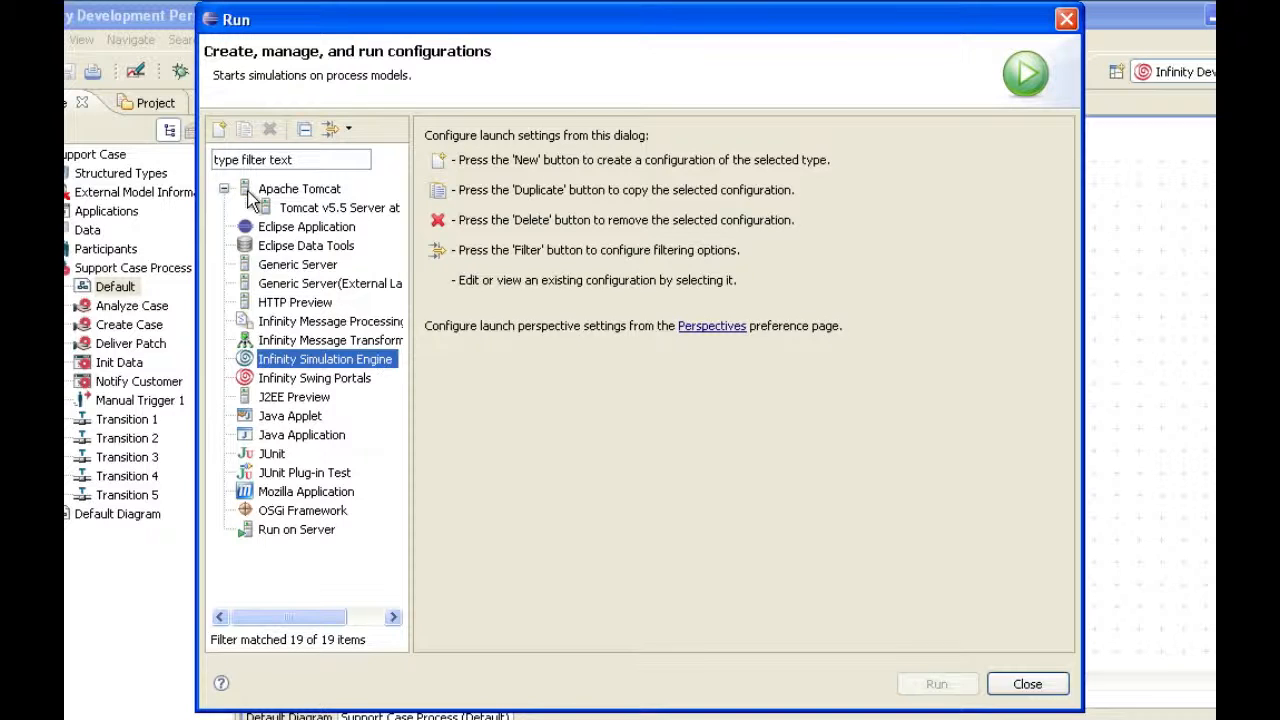
pyautogui.click(217, 129)
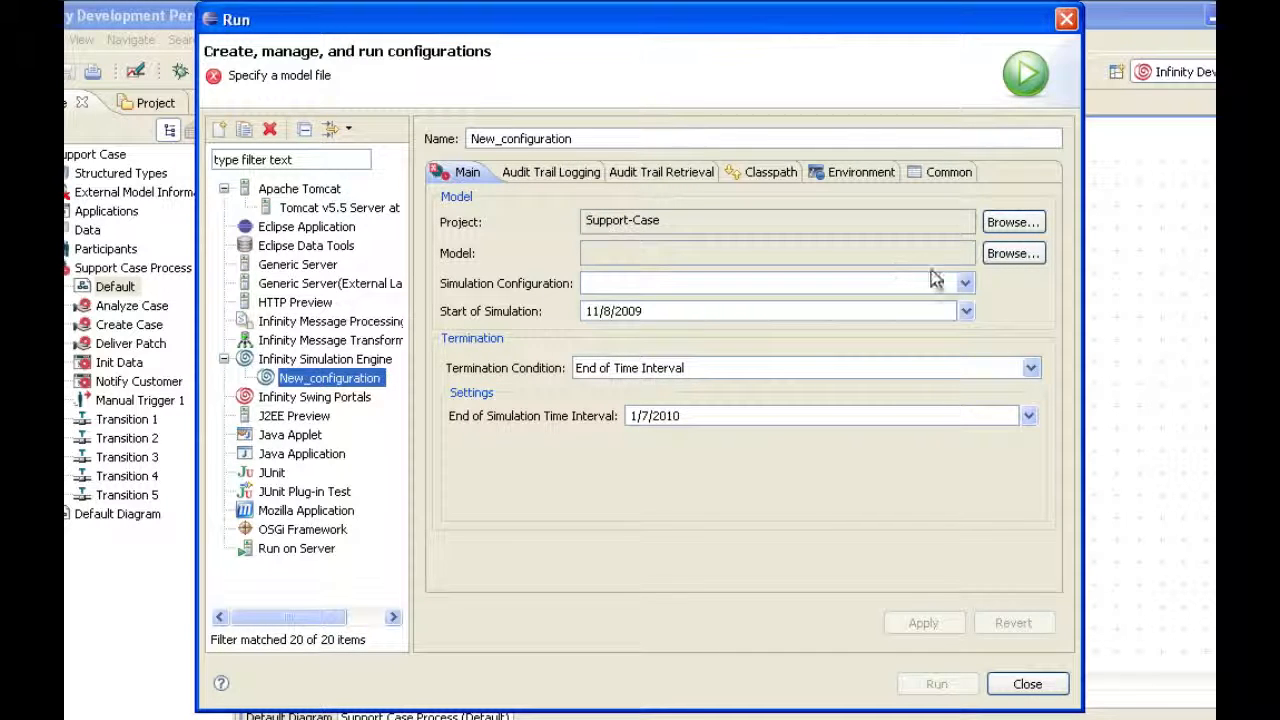
# Select SupportCase.xpdl as the configuration's model and keep Helpdesk Simulation Scenario as its simulation configuration
pyautogui.click(1013, 253)
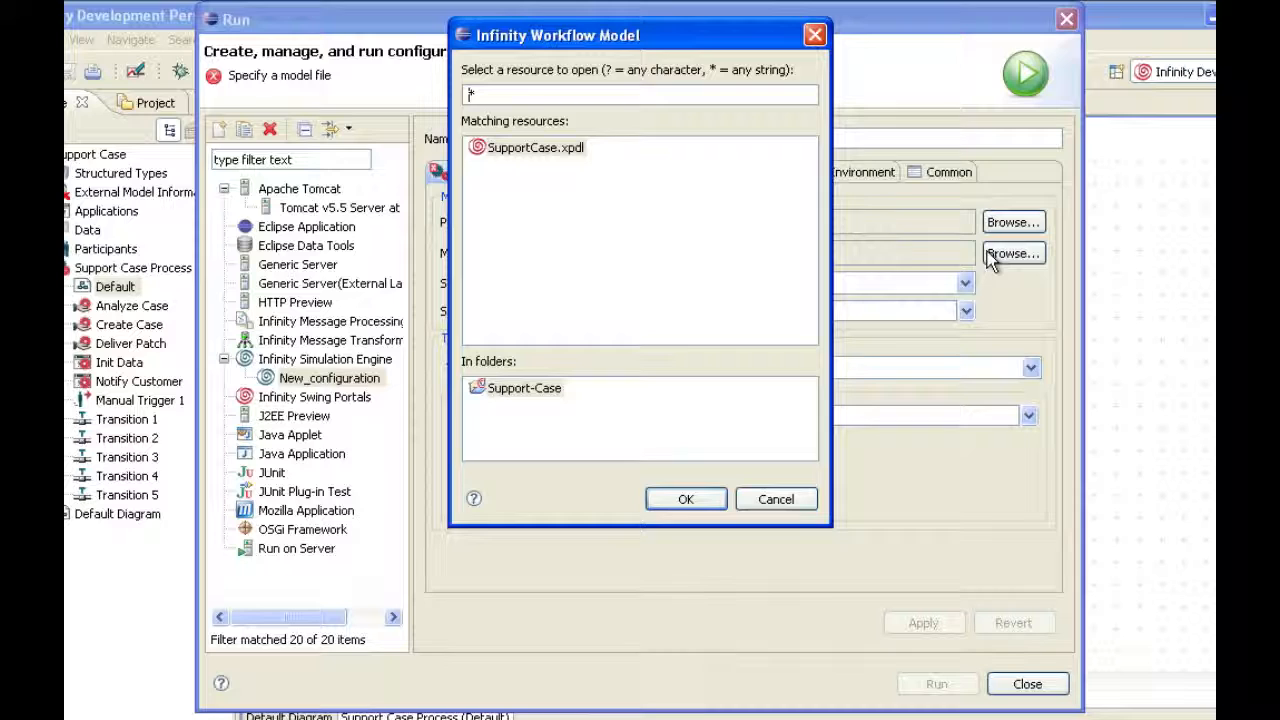
pyautogui.click(538, 148)
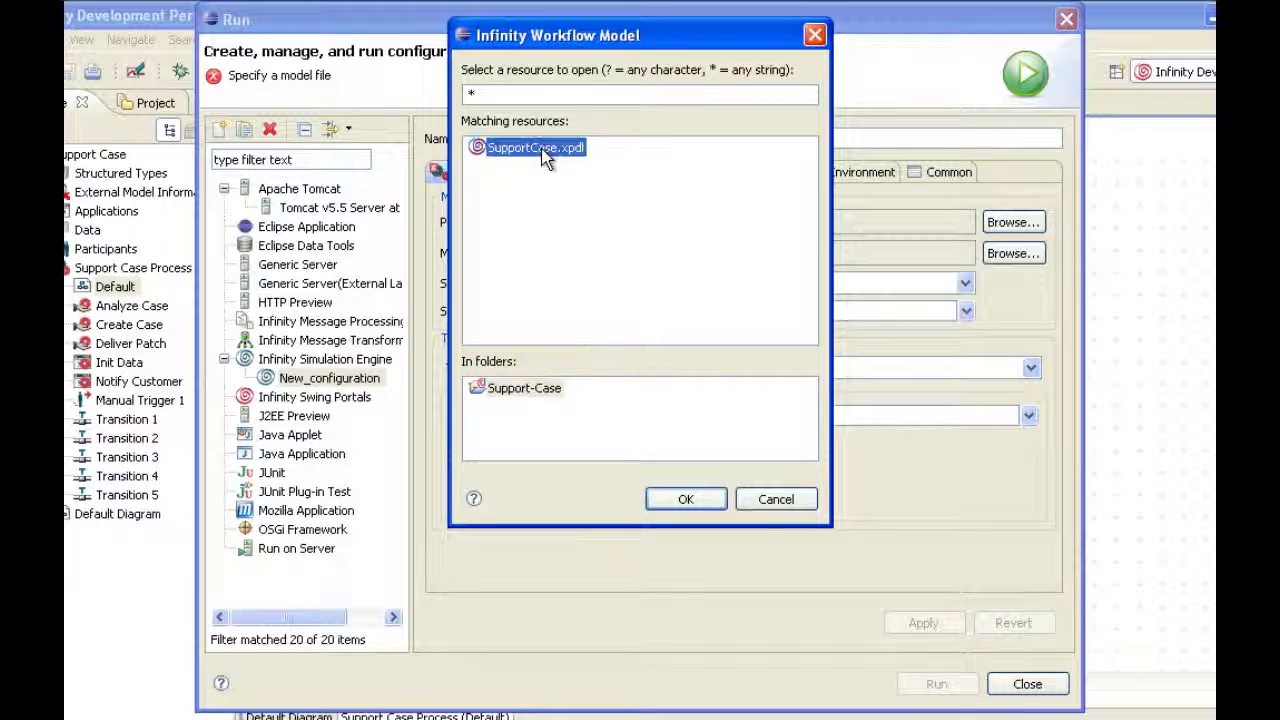
pyautogui.click(688, 503)
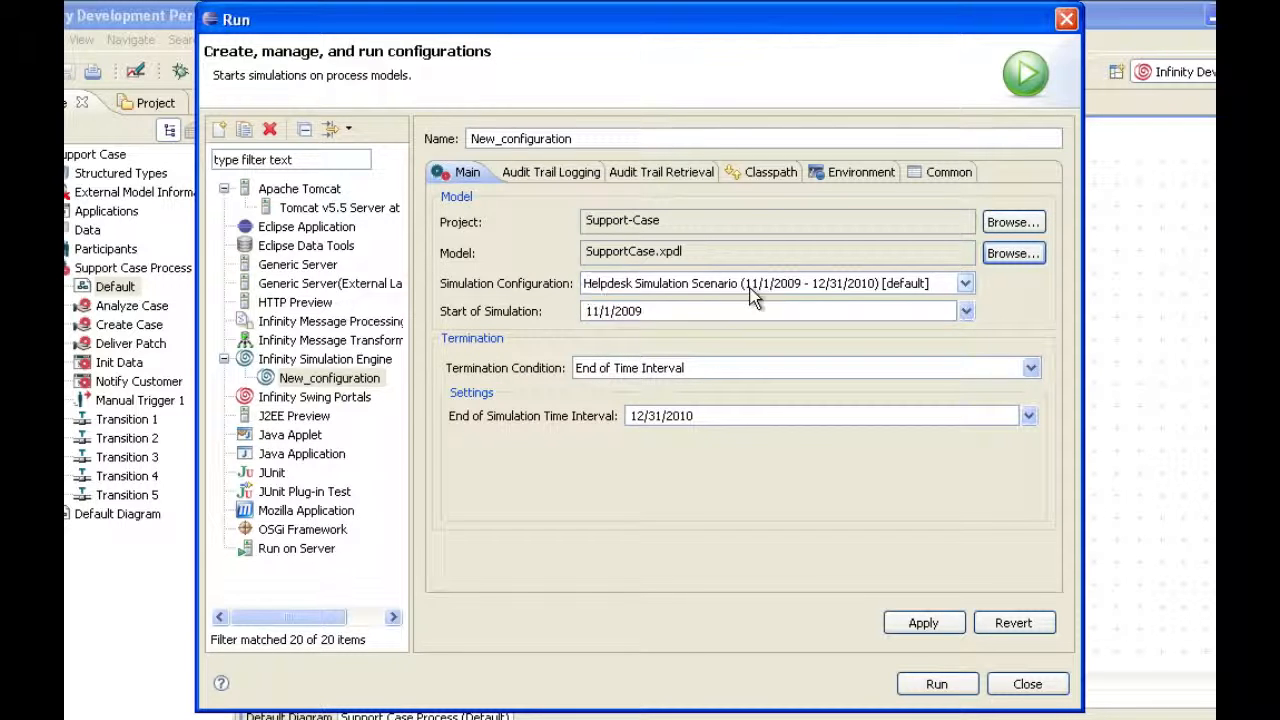
pyautogui.click(965, 284)
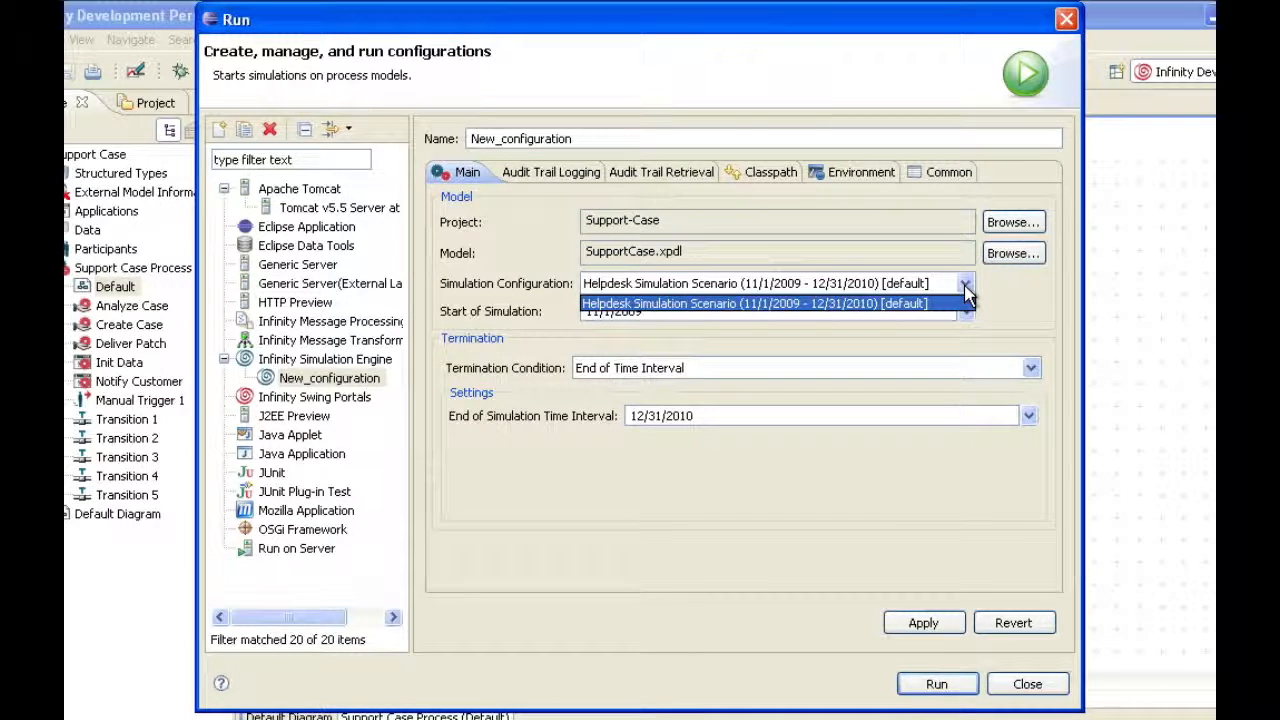
pyautogui.click(966, 287)
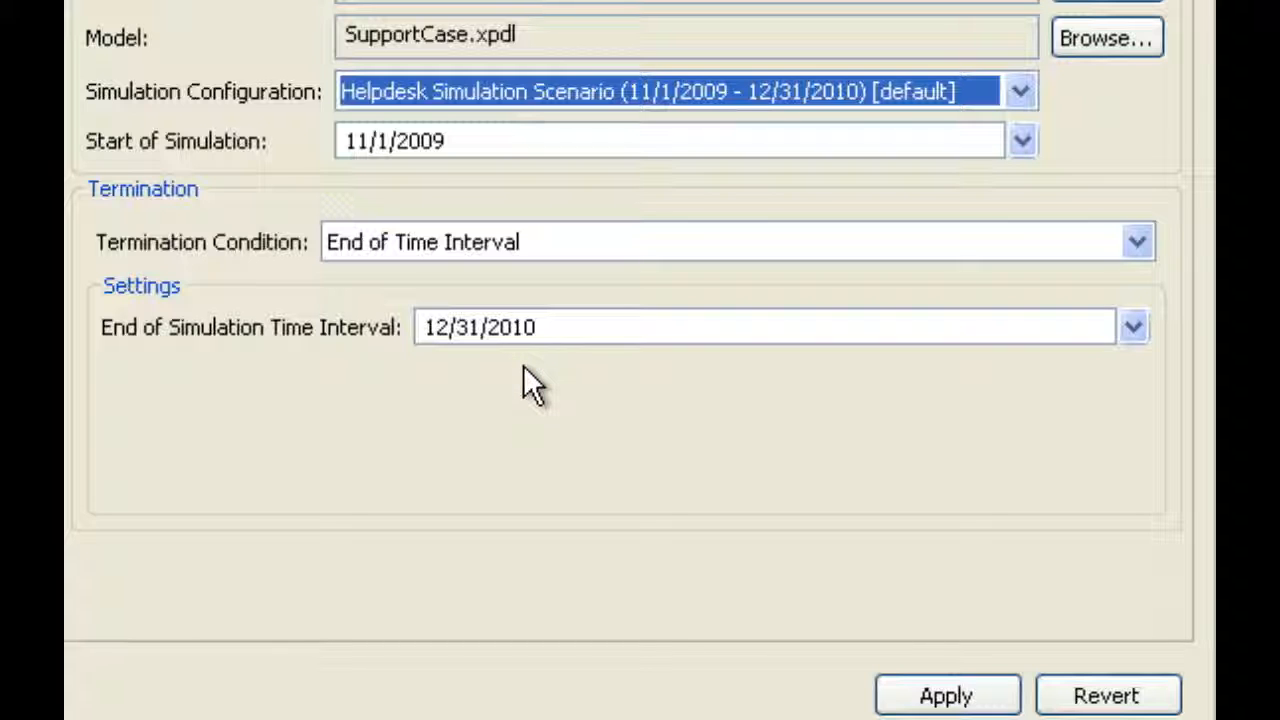
# Set the end of the simulation time interval to 11/30/2009 and apply the change
pyautogui.click(1133, 328)
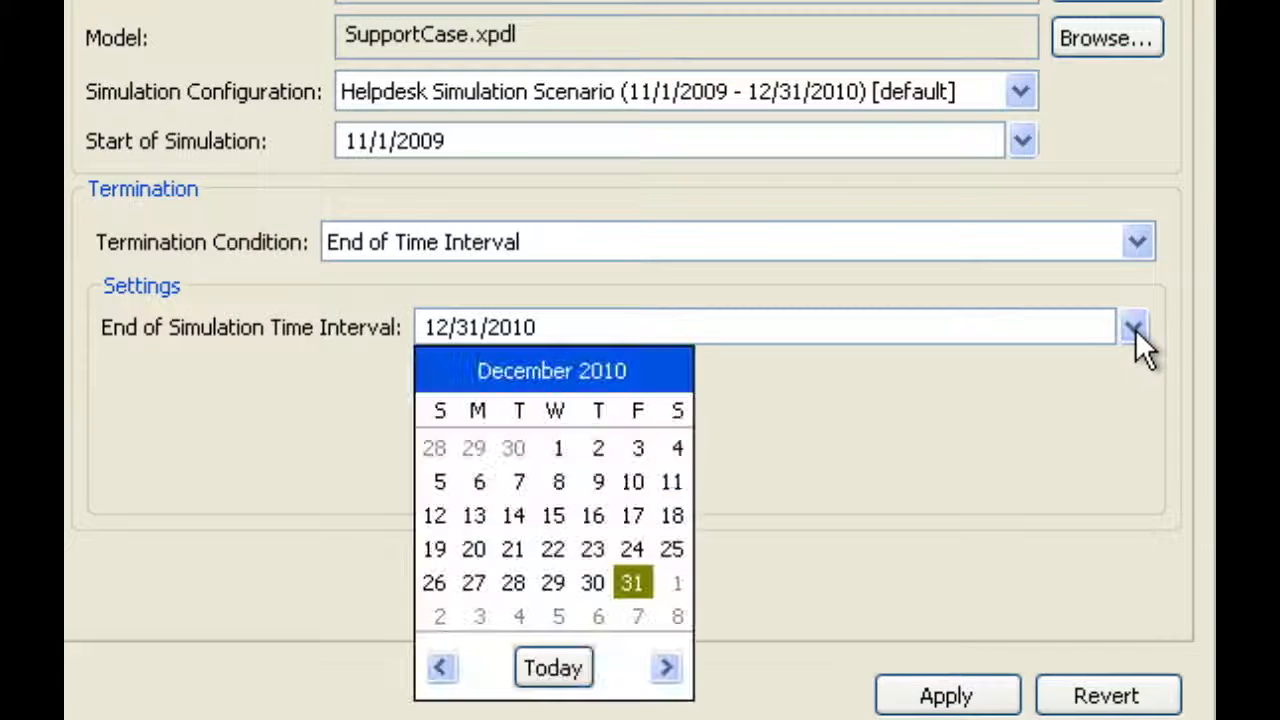
pyautogui.click(442, 666)
pyautogui.click(442, 666)
pyautogui.click(442, 666)
pyautogui.click(442, 666)
pyautogui.click(442, 666)
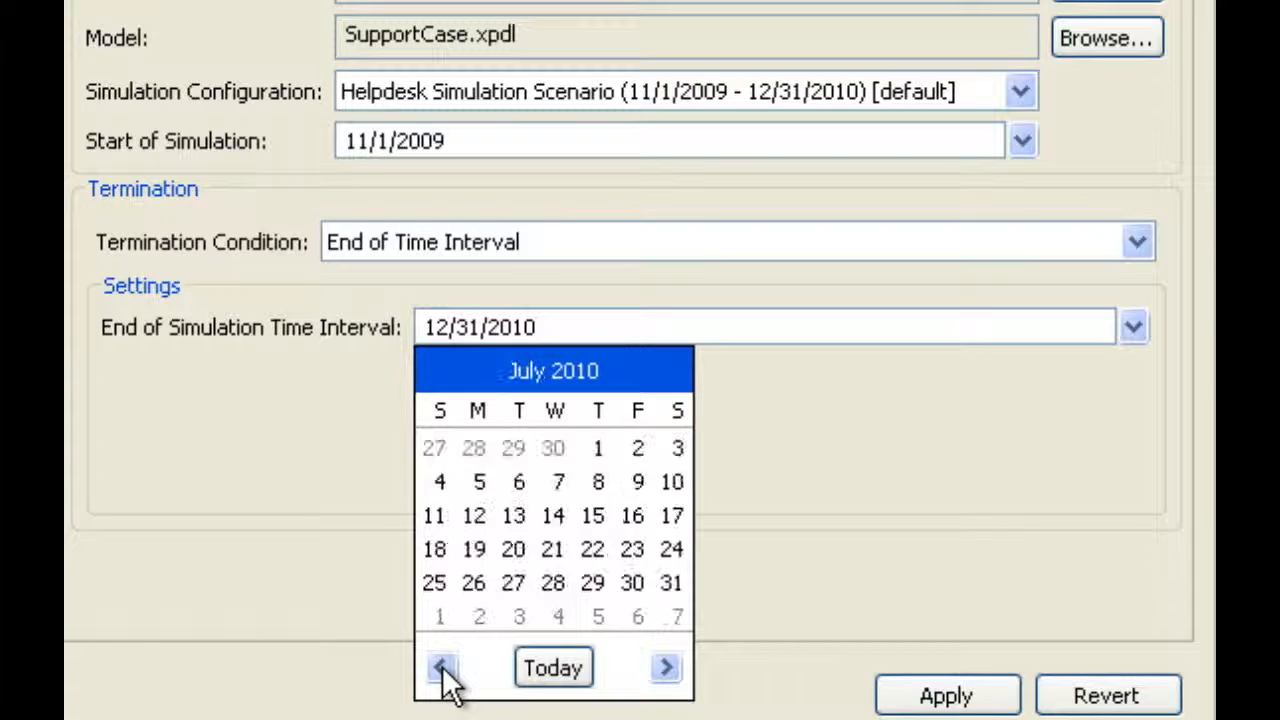
pyautogui.click(442, 667)
pyautogui.click(442, 667)
pyautogui.click(442, 667)
pyautogui.click(442, 667)
pyautogui.click(442, 667)
pyautogui.click(442, 667)
pyautogui.click(442, 667)
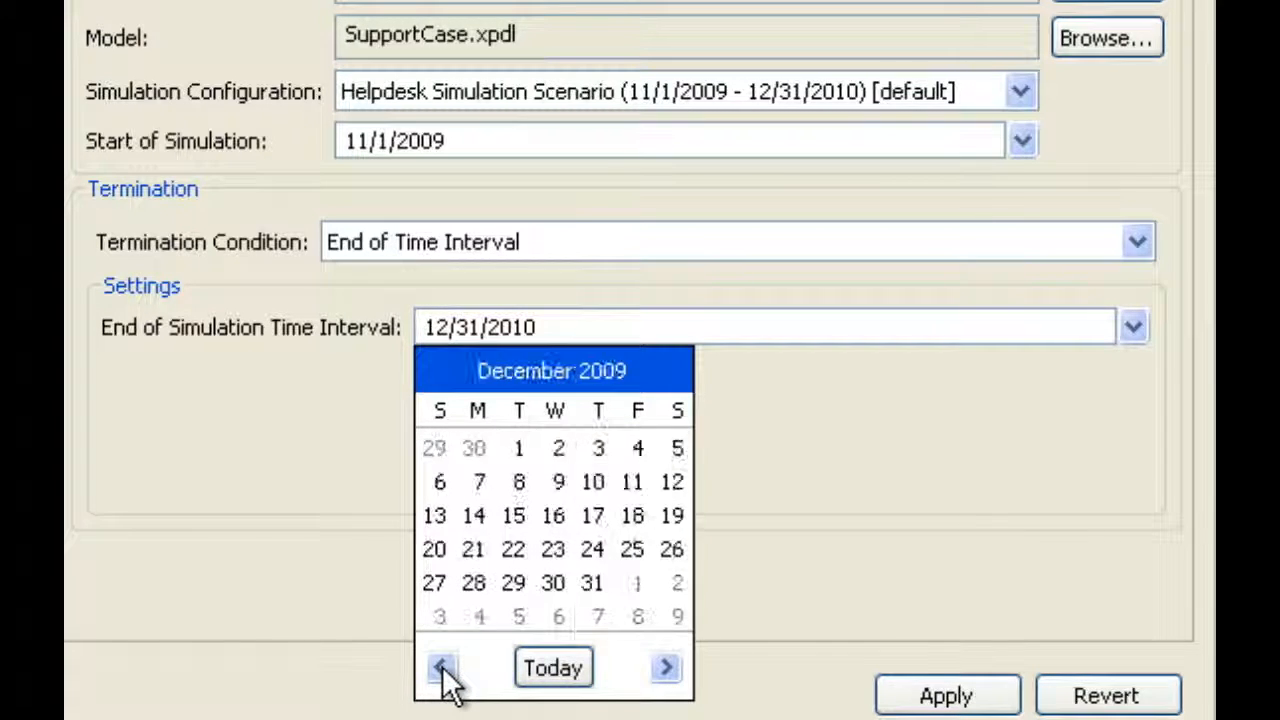
pyautogui.click(442, 667)
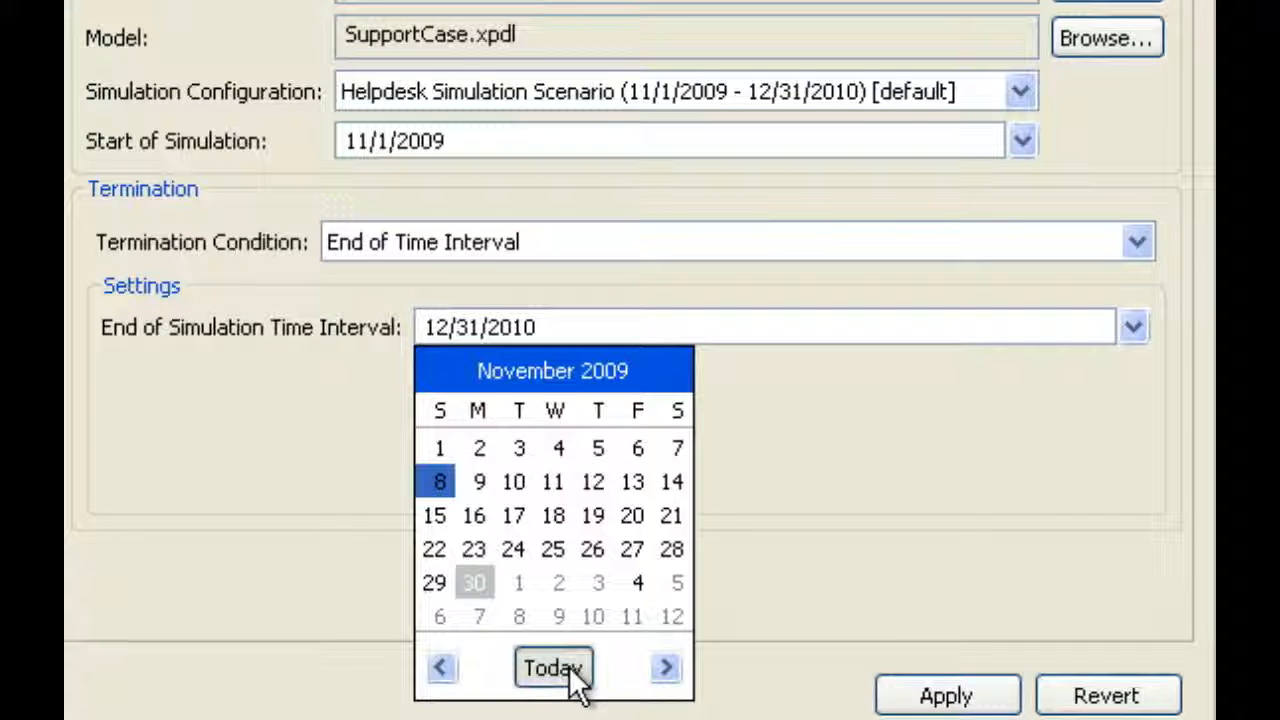
pyautogui.click(474, 583)
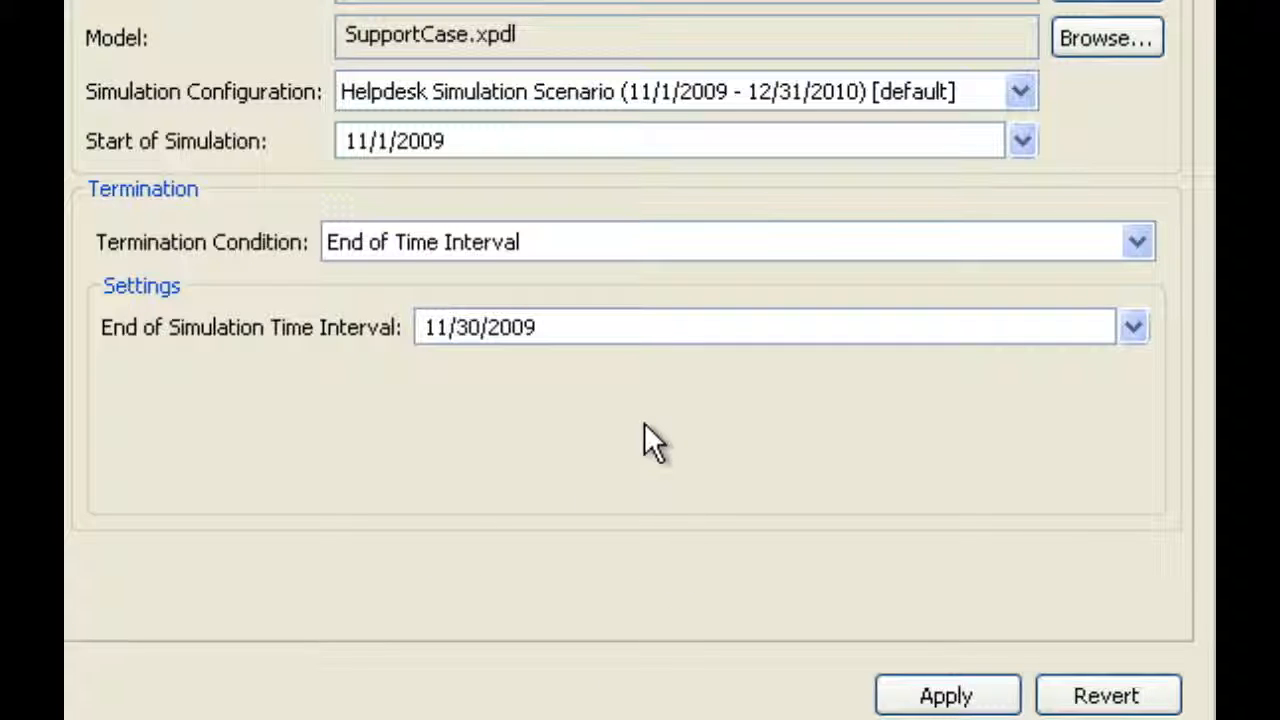
pyautogui.click(946, 697)
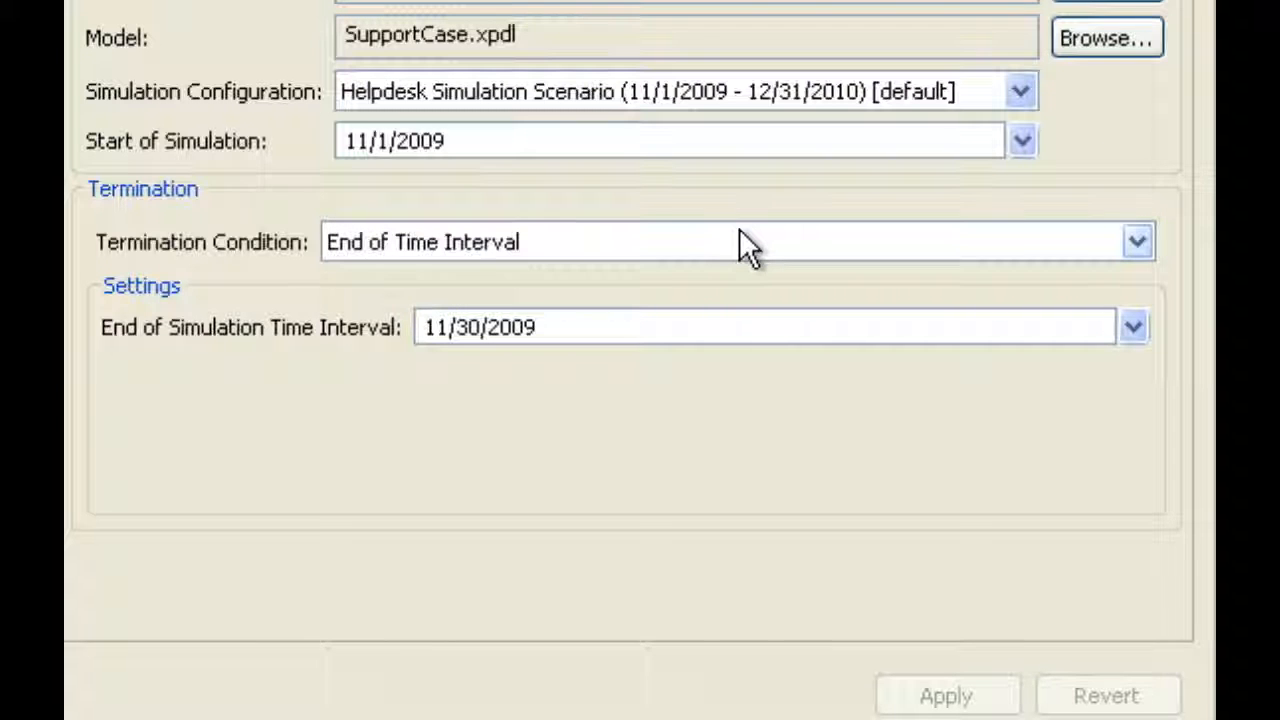
# Set the termination condition to Number of Completed Process Instances with 500 completed instances of Support Case Process
pyautogui.click(1142, 243)
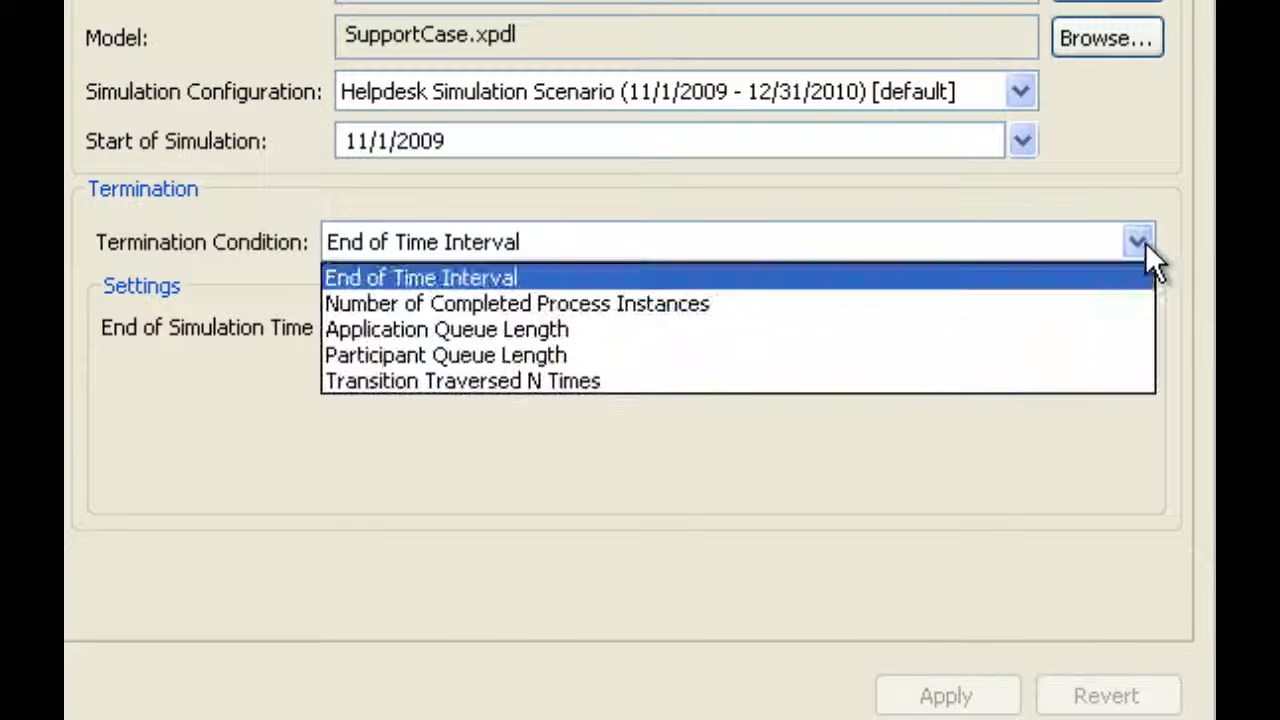
pyautogui.click(842, 303)
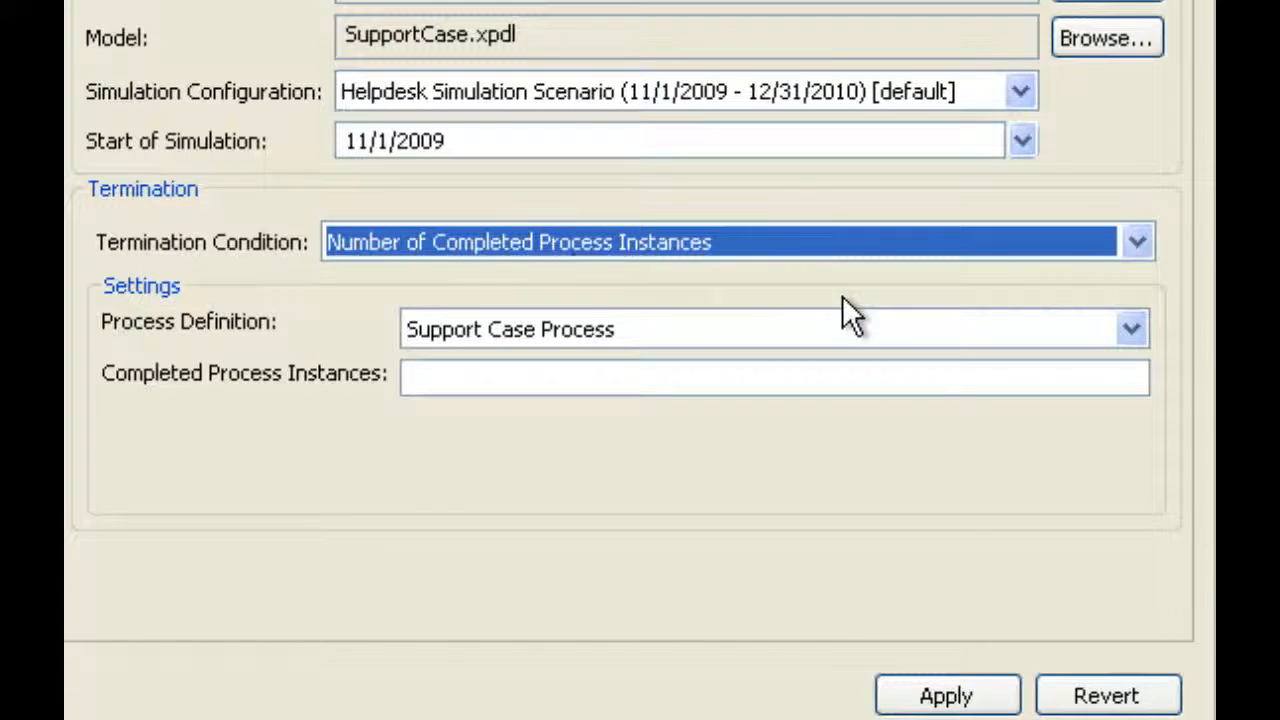
pyautogui.click(667, 367)
pyautogui.write('5')
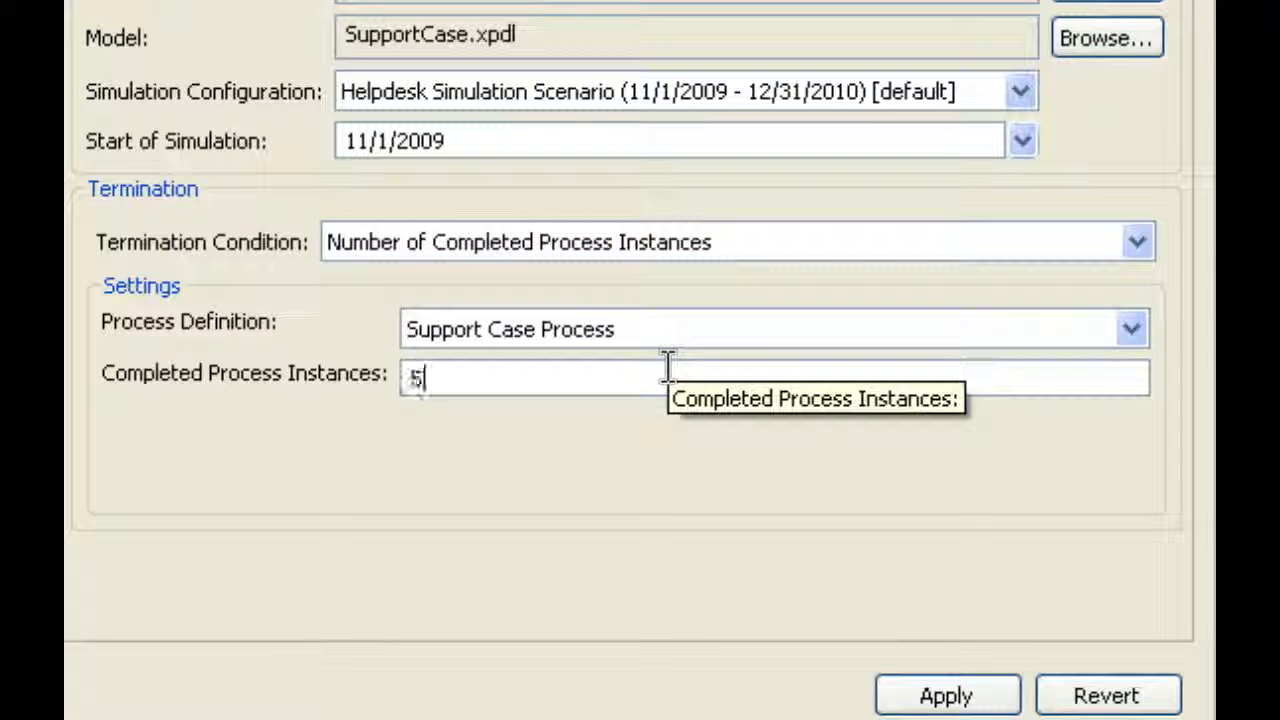
pyautogui.write('00')
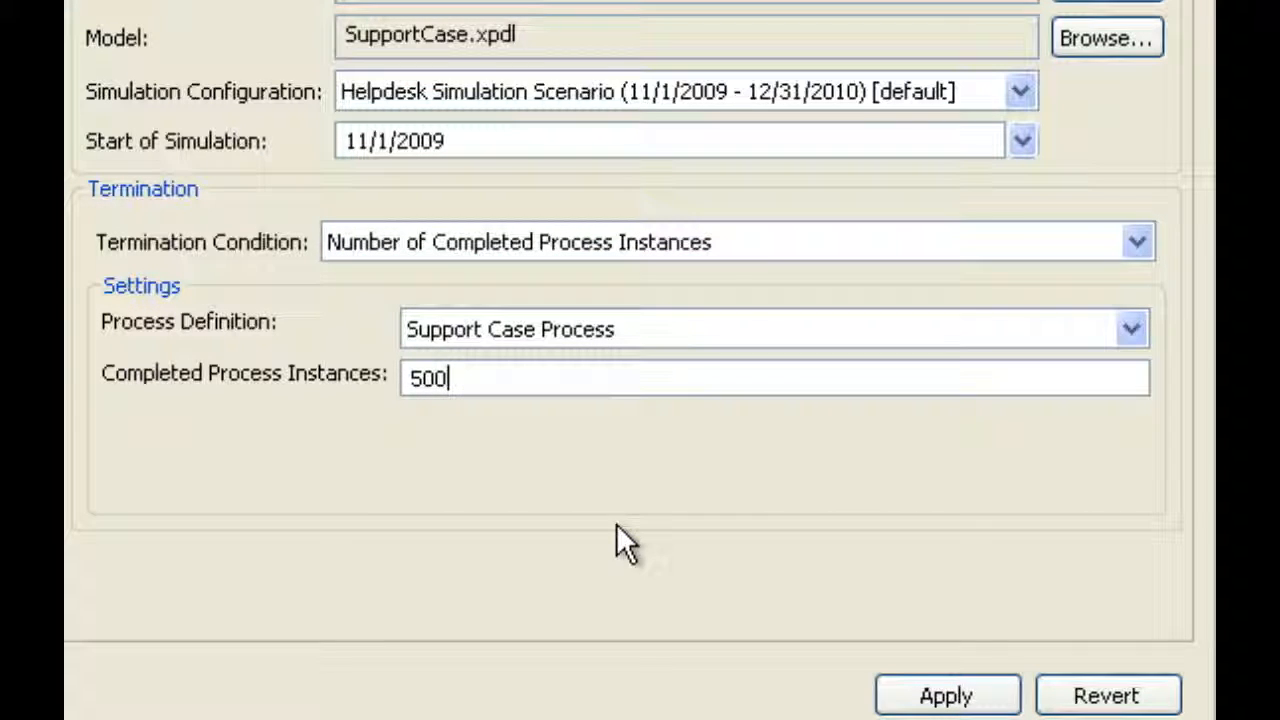
# Set the termination condition to Participant Queue Length for the Engineer participant with a maximum queue length of 10
pyautogui.click(745, 242)
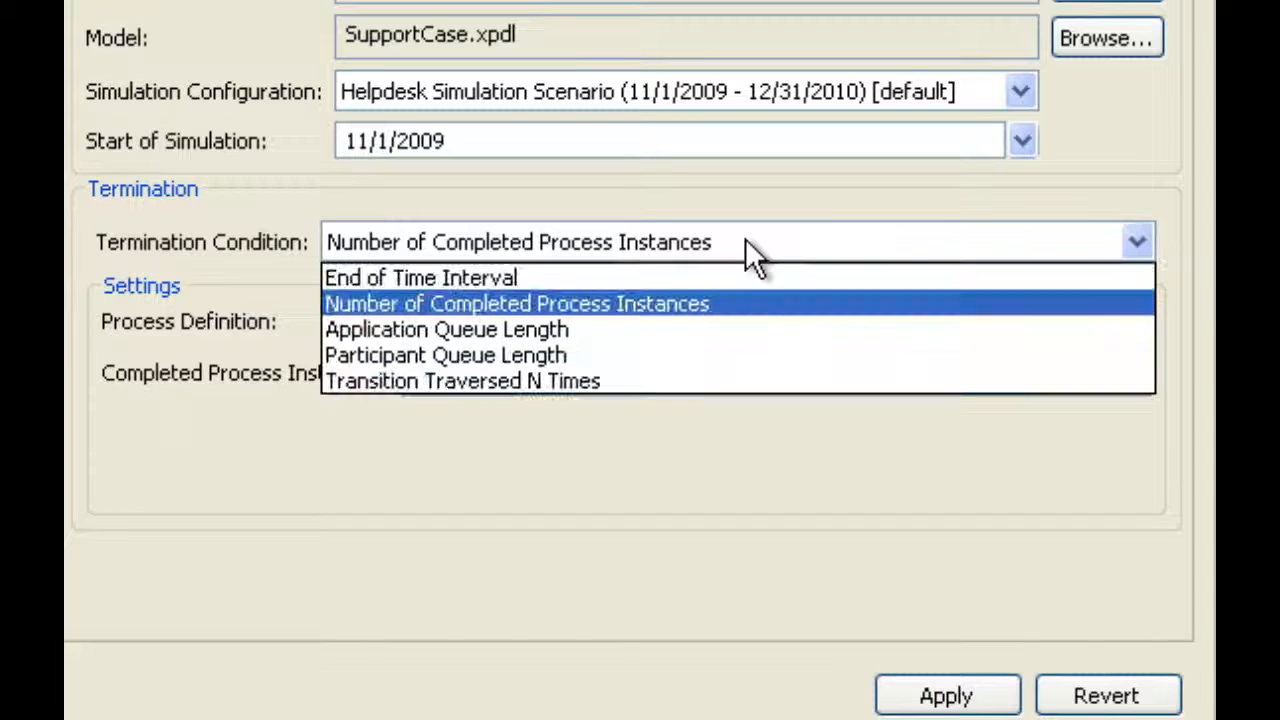
pyautogui.click(598, 354)
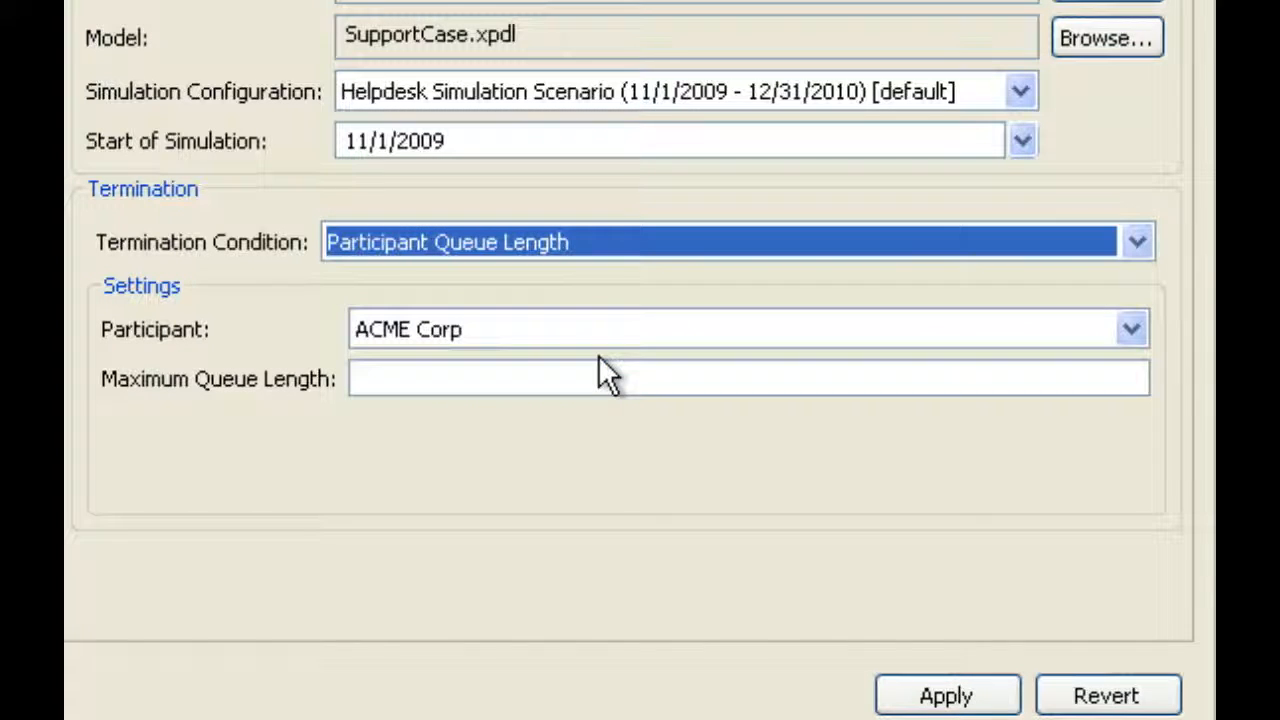
pyautogui.click(523, 333)
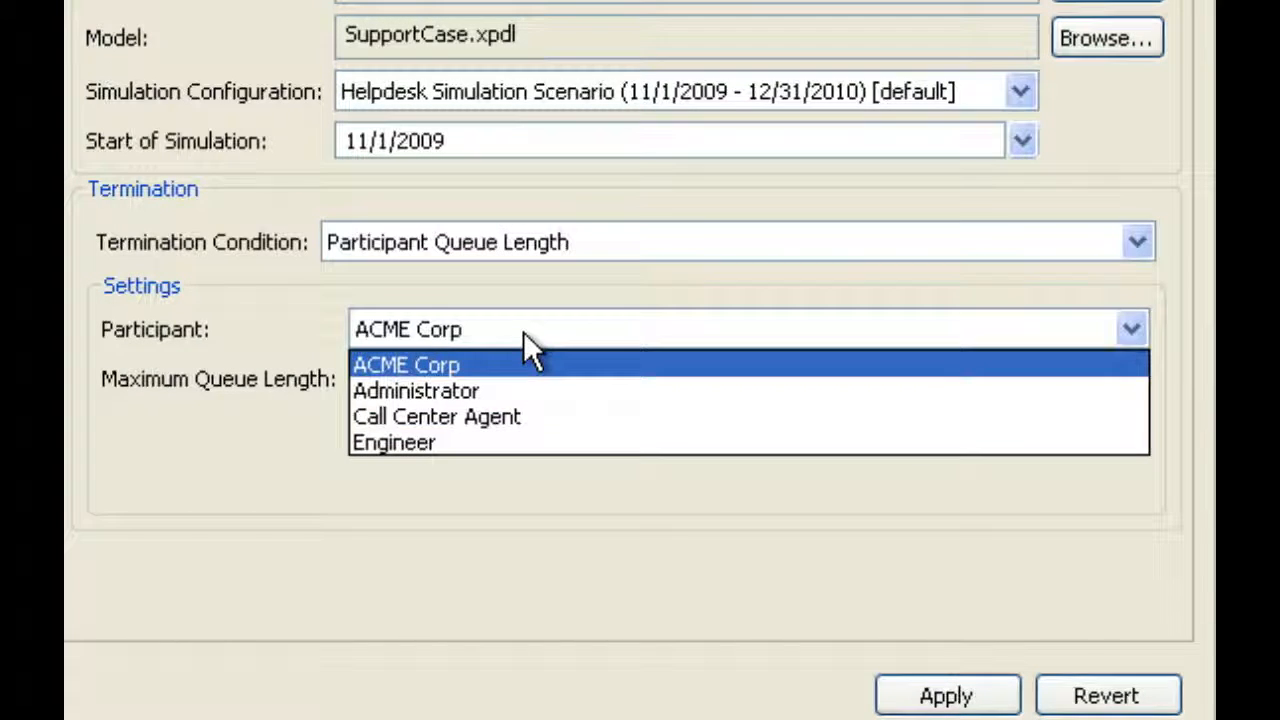
pyautogui.click(515, 443)
pyautogui.click(445, 376)
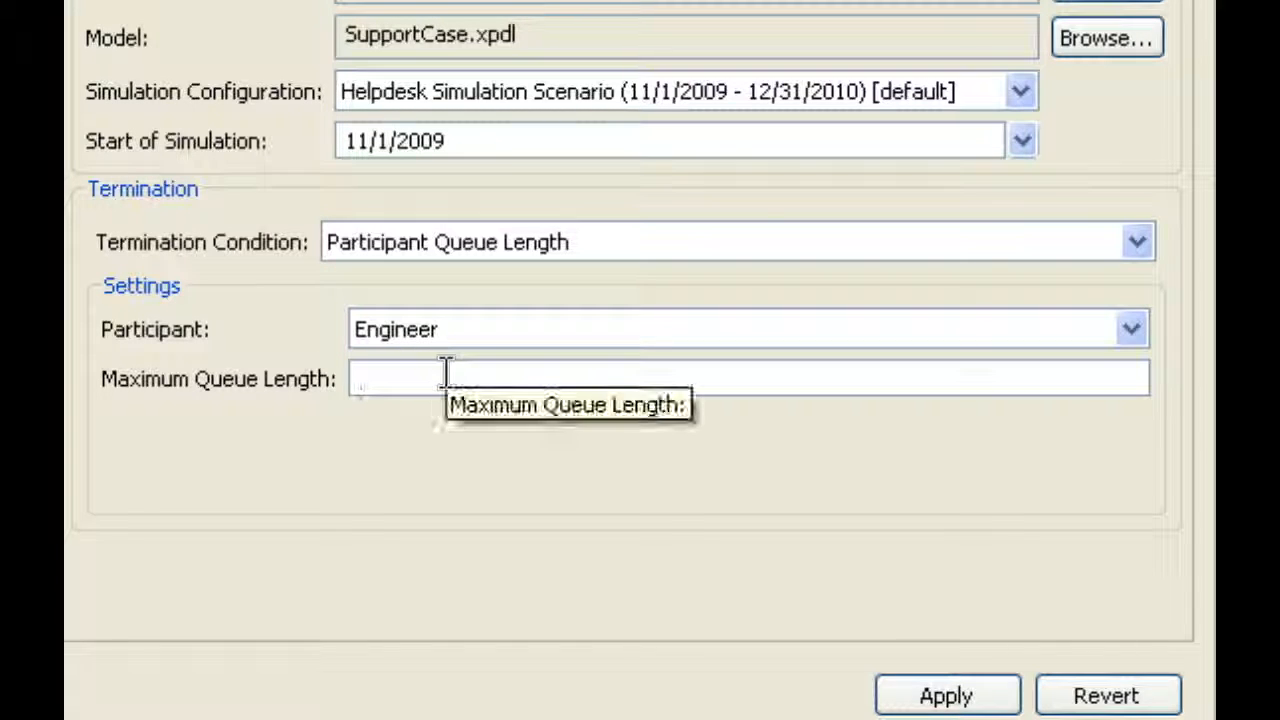
pyautogui.write('10')
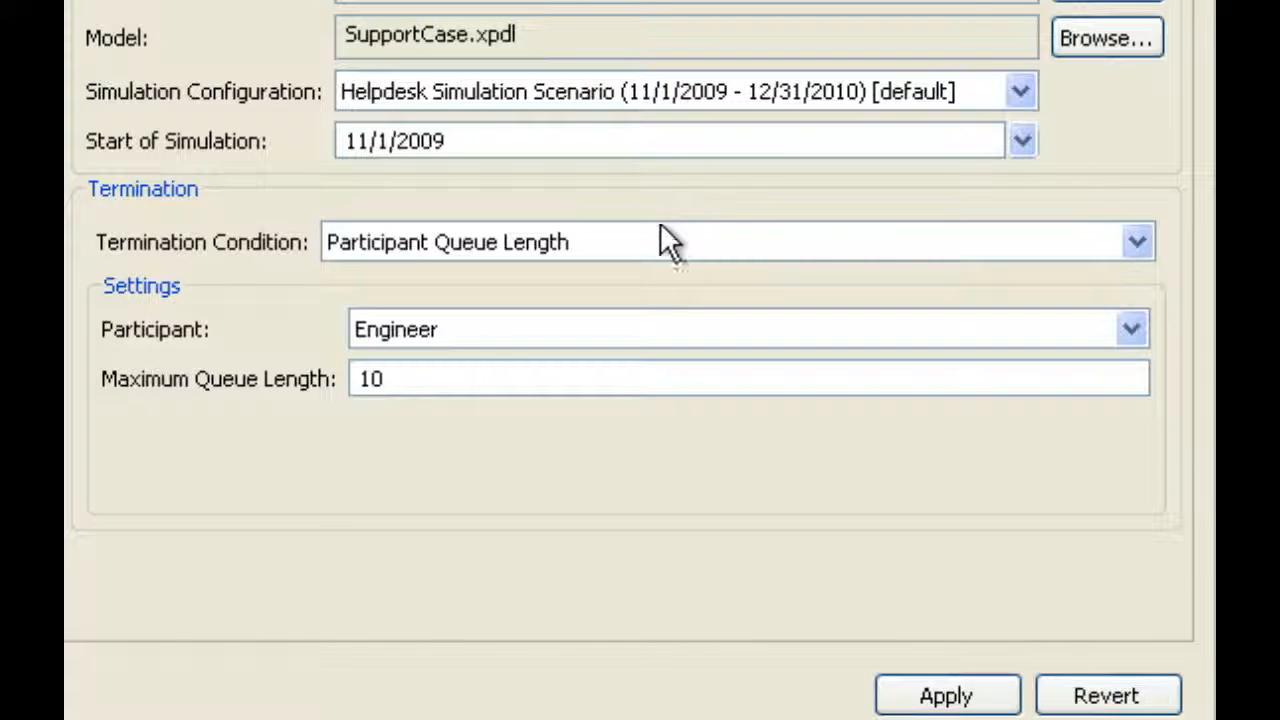
# Set the termination condition to Transition Traversed N Times for Analyze Case's Transition 3 to Deliver Patch, with maximum traversals of 20
pyautogui.click(677, 243)
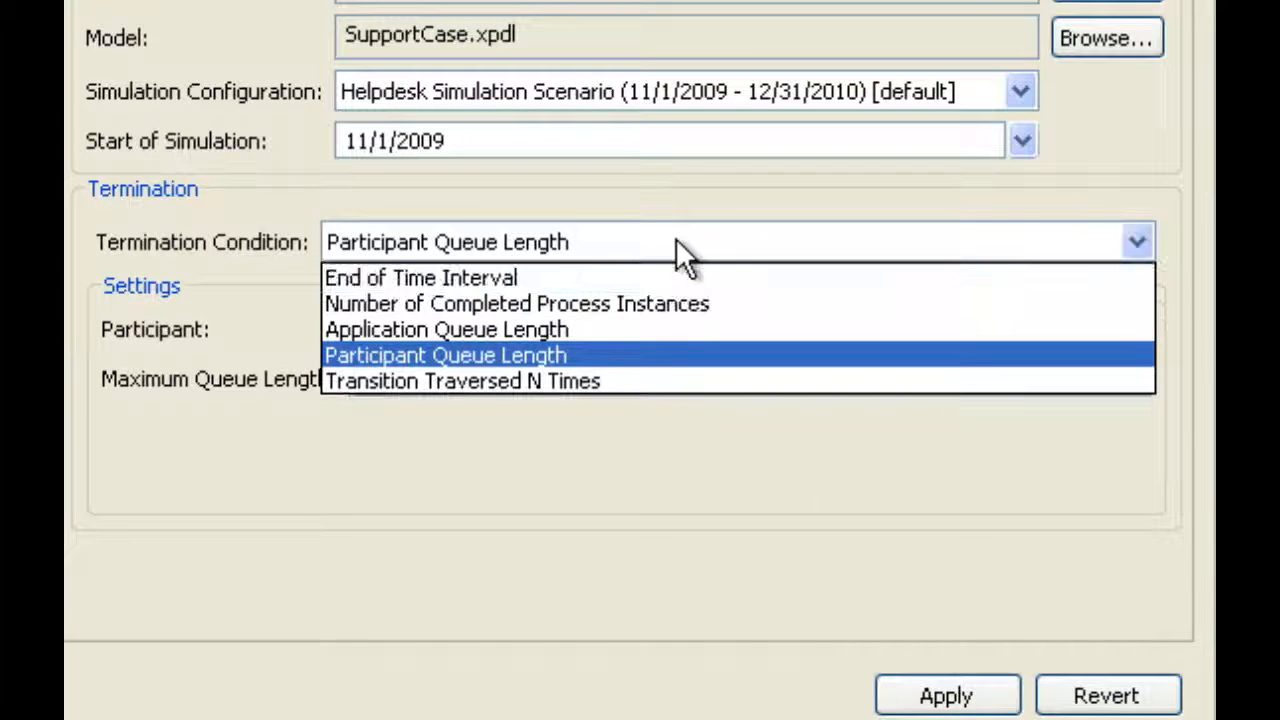
pyautogui.click(675, 380)
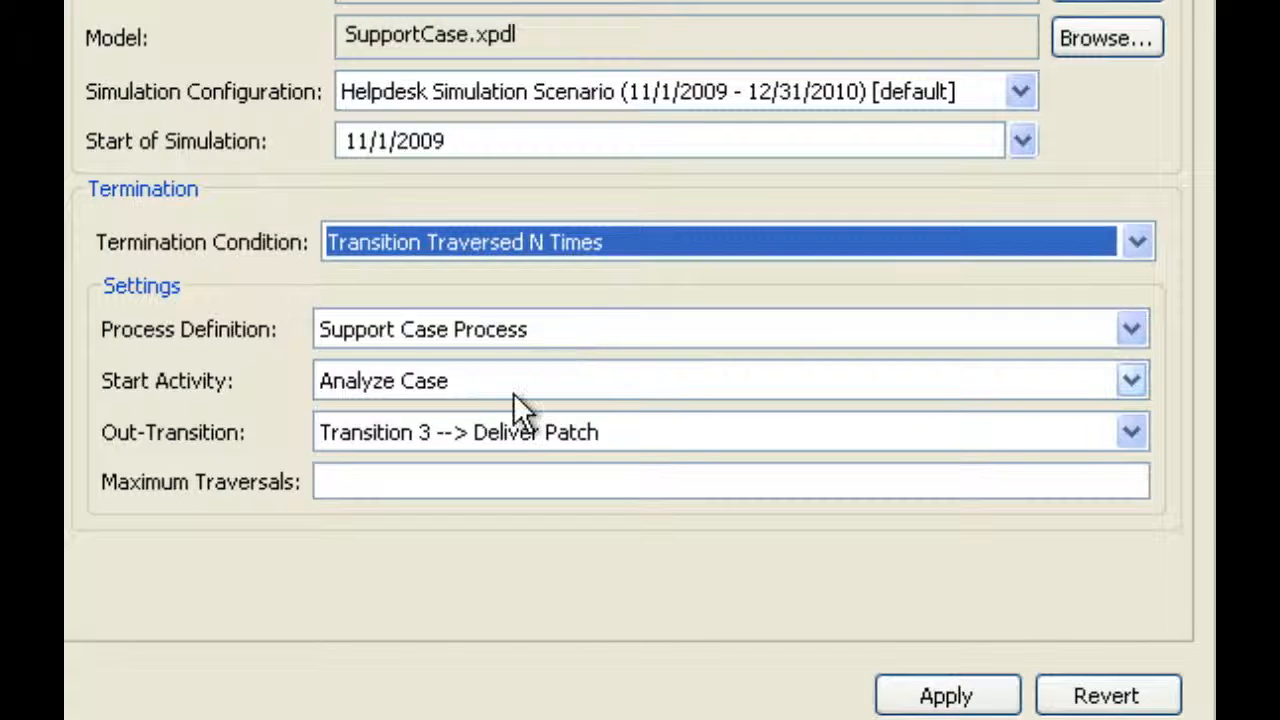
pyautogui.click(617, 424)
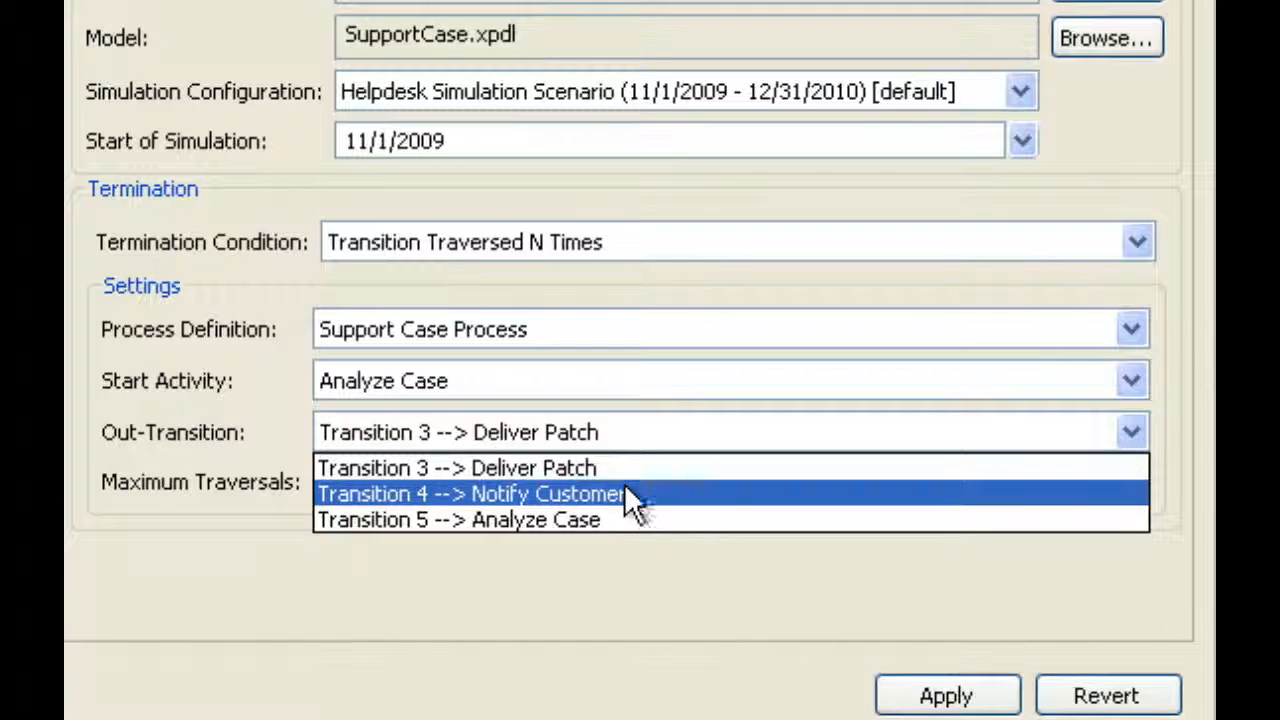
pyautogui.click(626, 466)
pyautogui.click(608, 481)
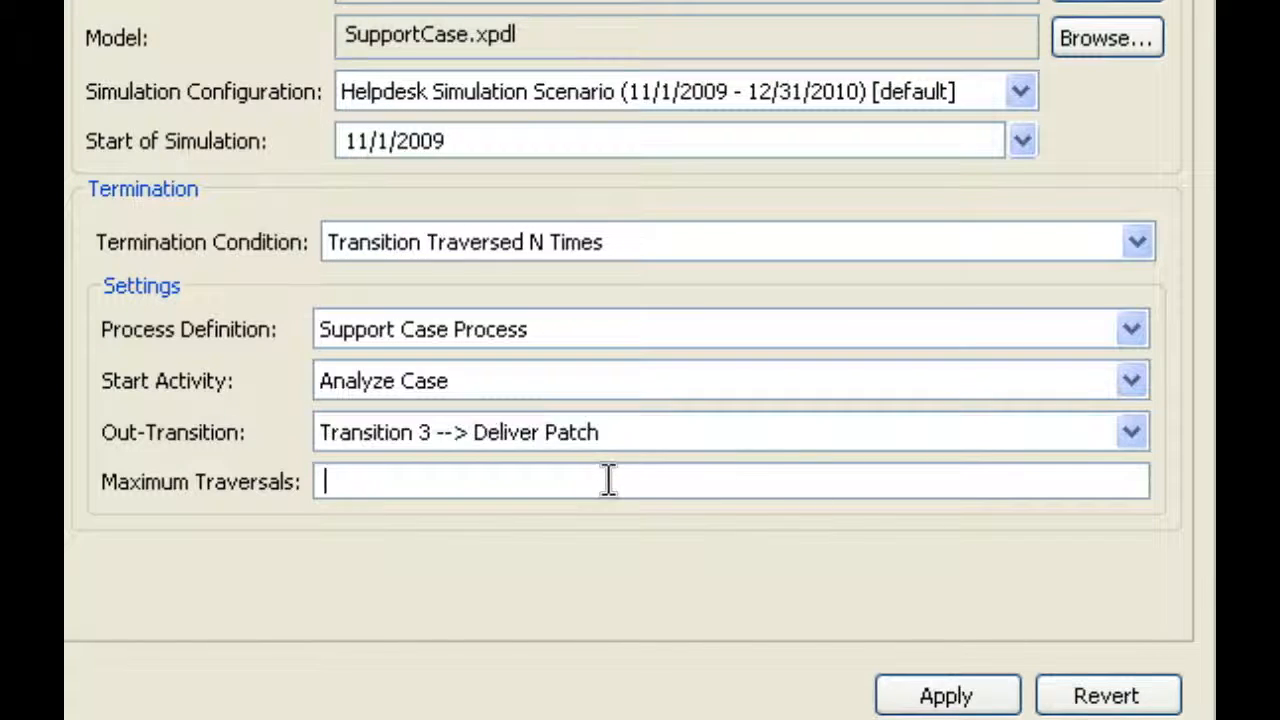
pyautogui.write('20')
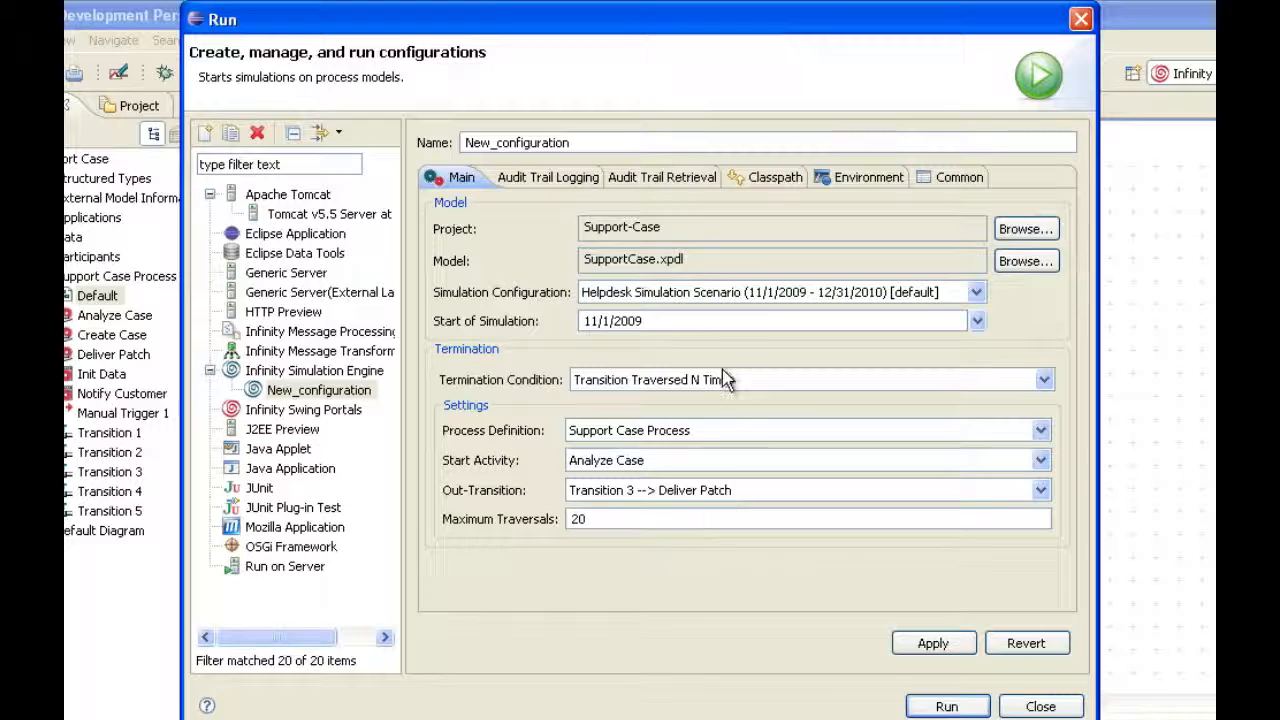
# Set the termination condition to End of Time Interval and apply the configuration
pyautogui.click(726, 380)
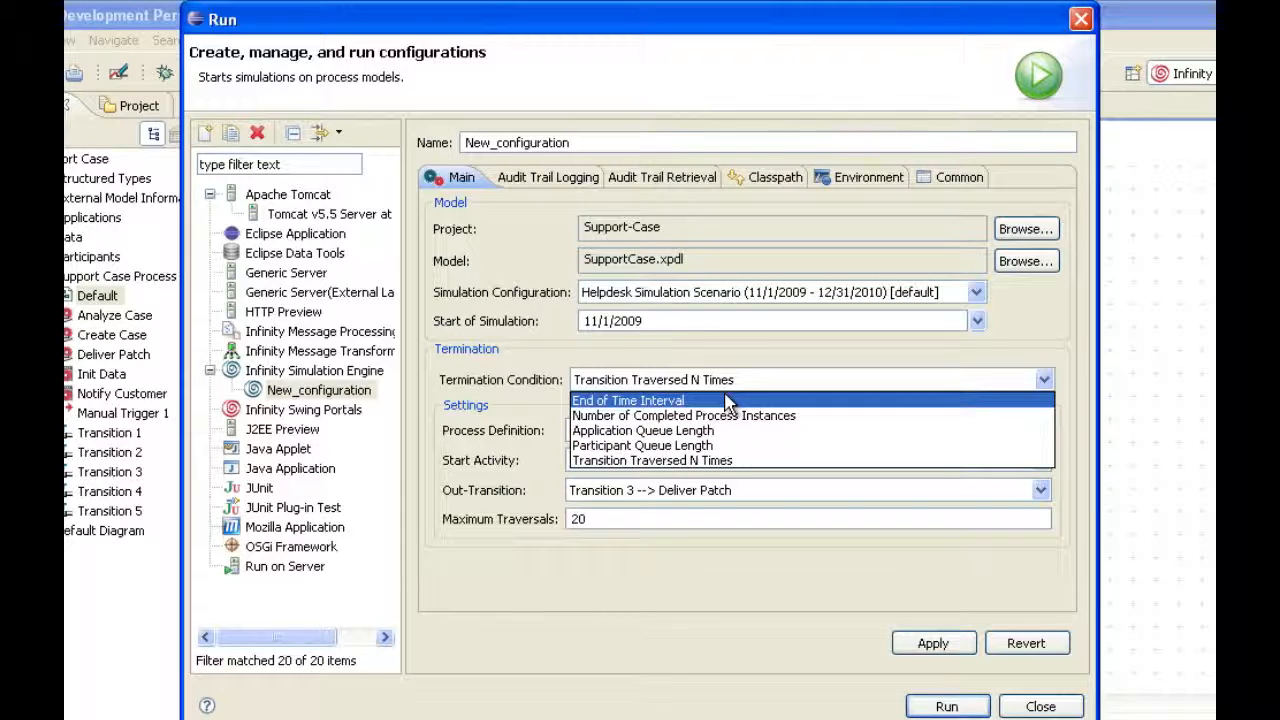
pyautogui.click(726, 401)
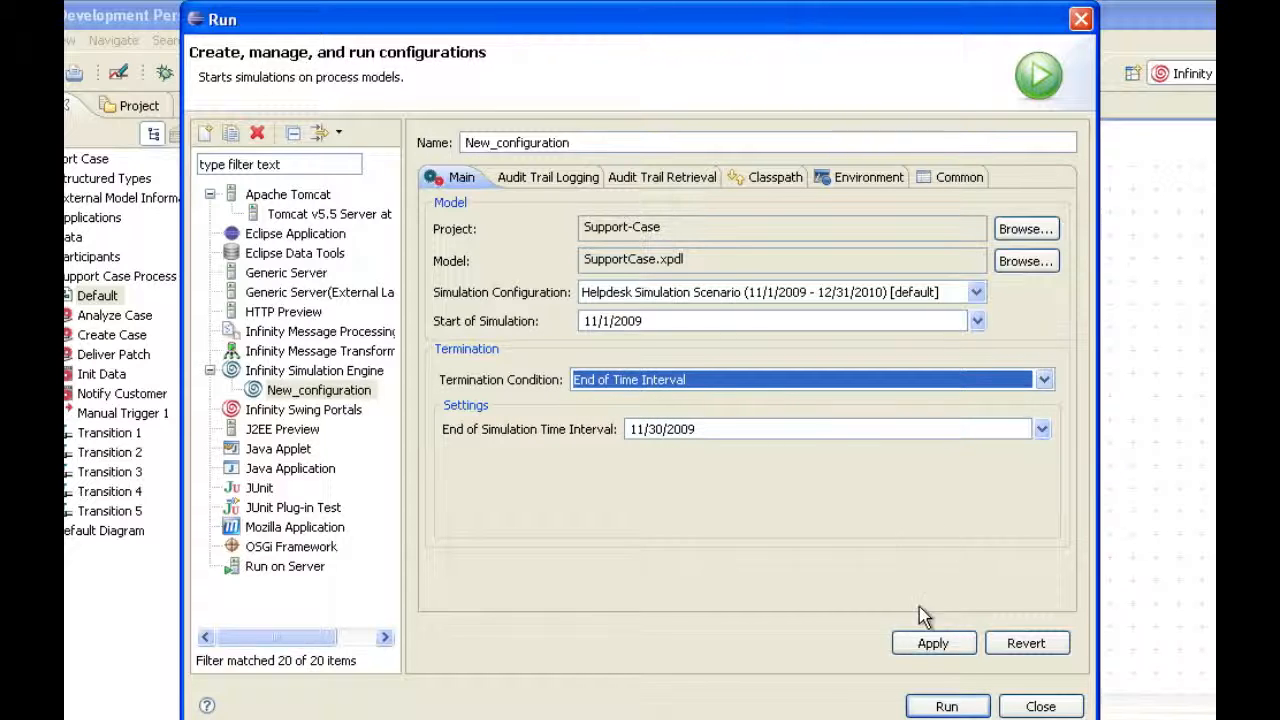
pyautogui.click(933, 645)
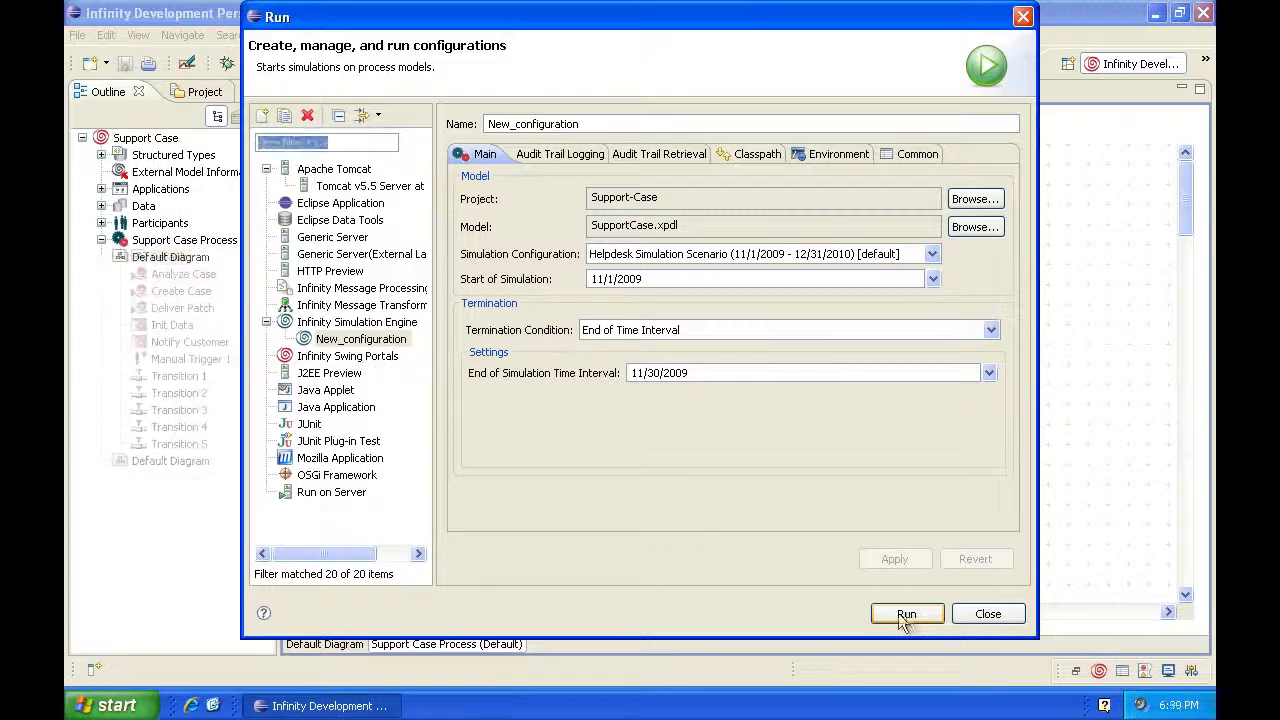
# Run the simulation, saving the changes to SupportCase.xpdl, and select Support Case Process in the process statistics
pyautogui.click(898, 613)
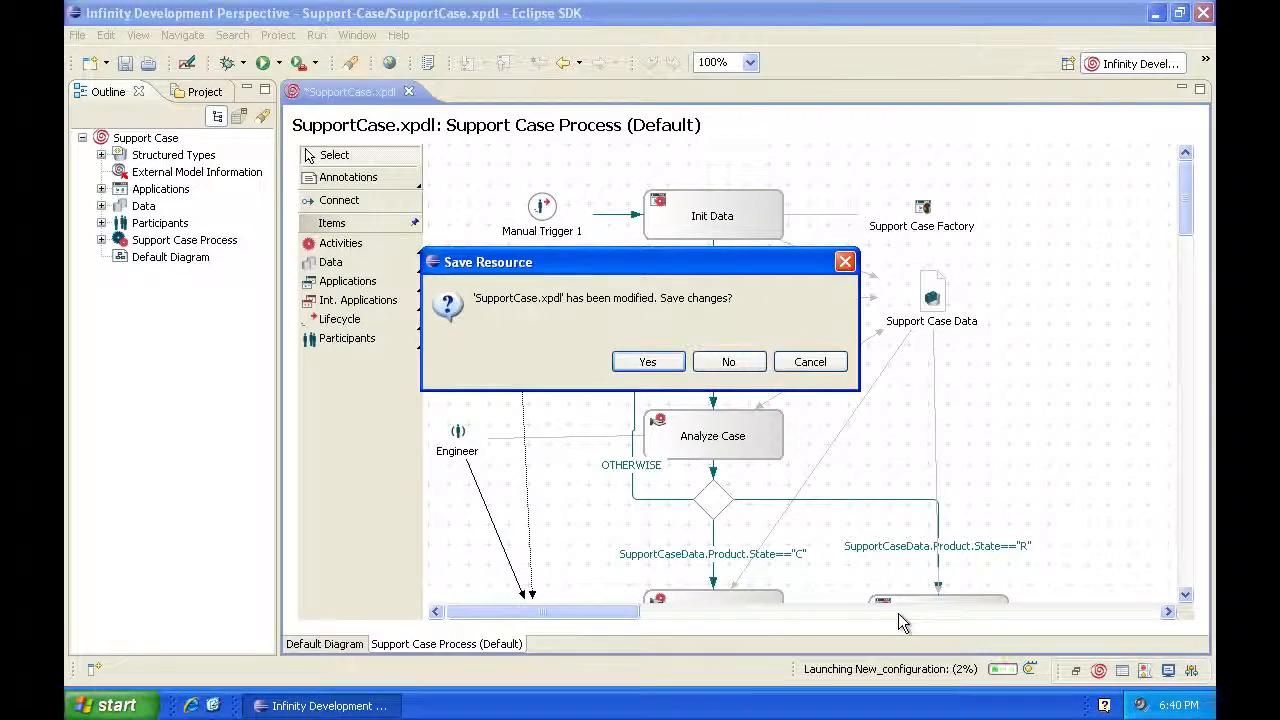
pyautogui.click(672, 366)
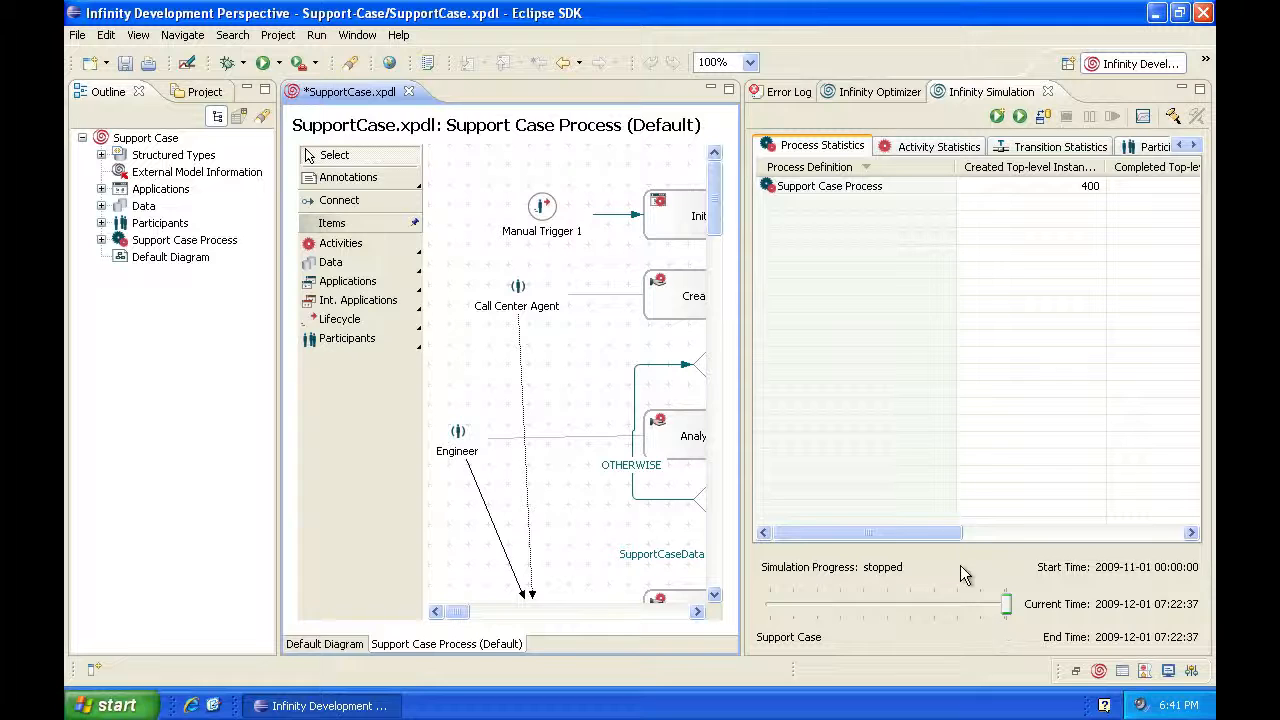
pyautogui.click(830, 190)
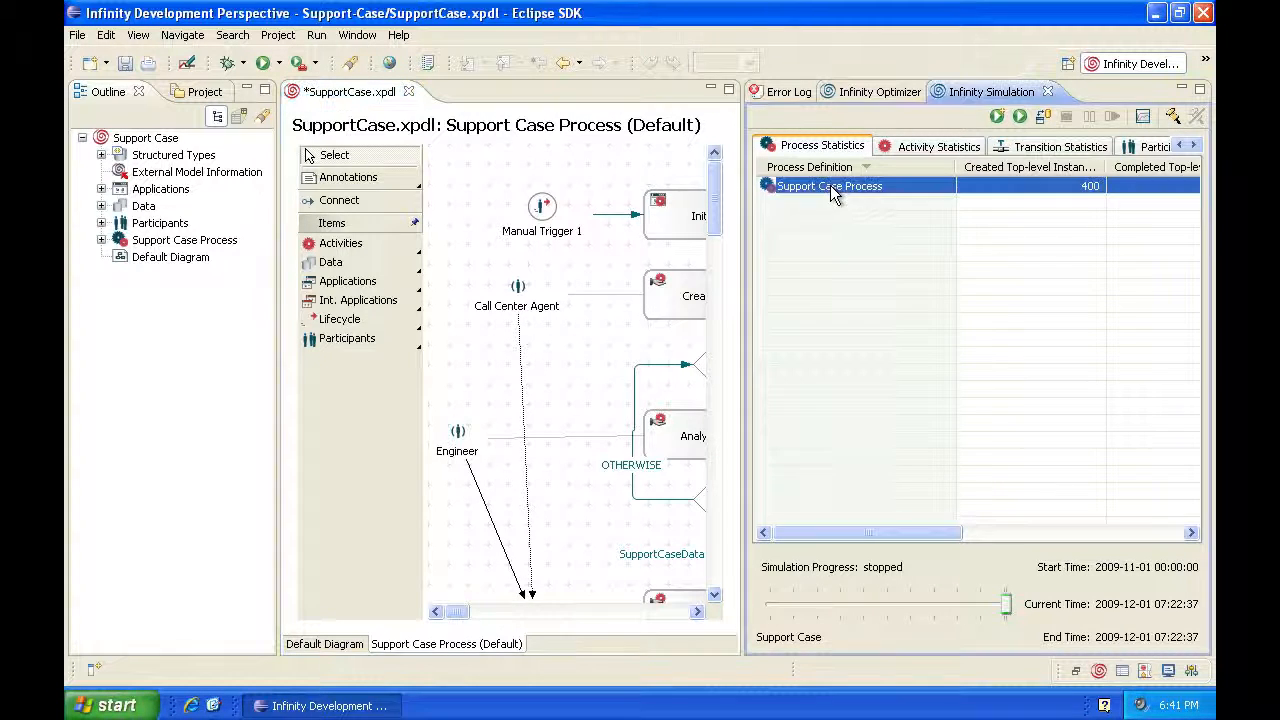
# Maximize the simulation view and examine Create Case's wait times and execution durations in the activity statistics
pyautogui.moveTo(956, 166); pyautogui.dragTo(921, 166)
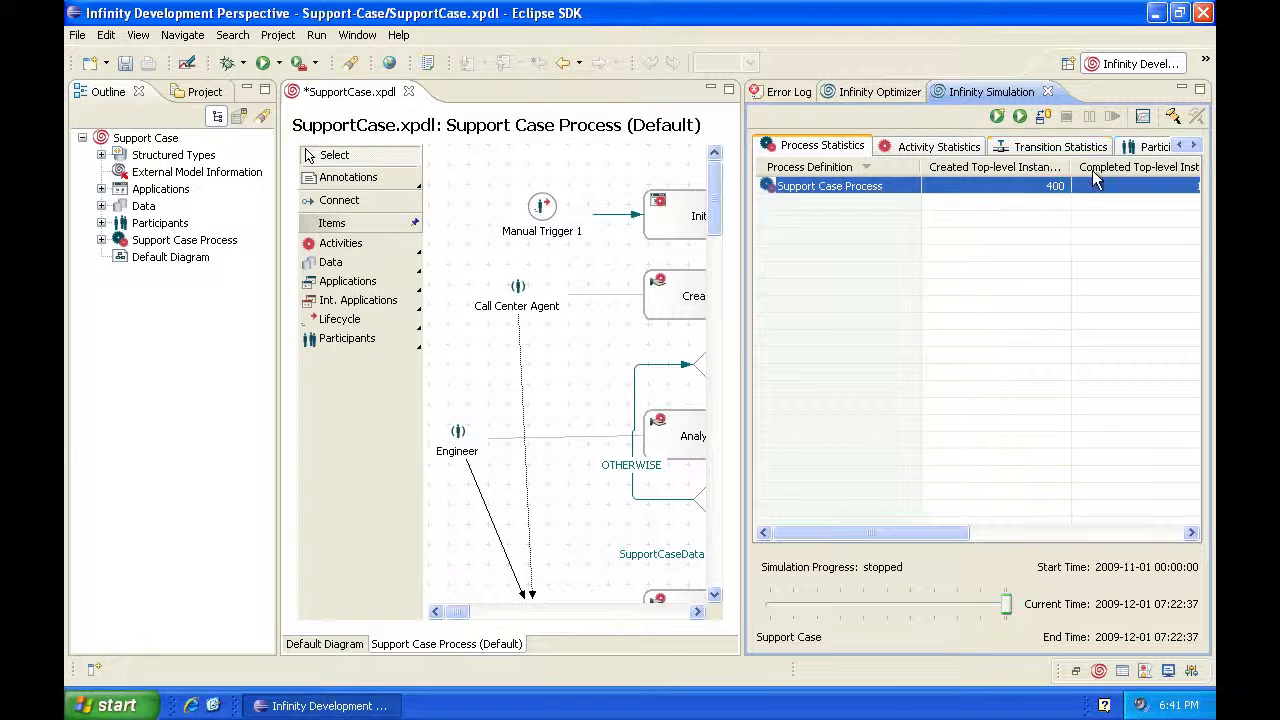
pyautogui.click(1200, 88)
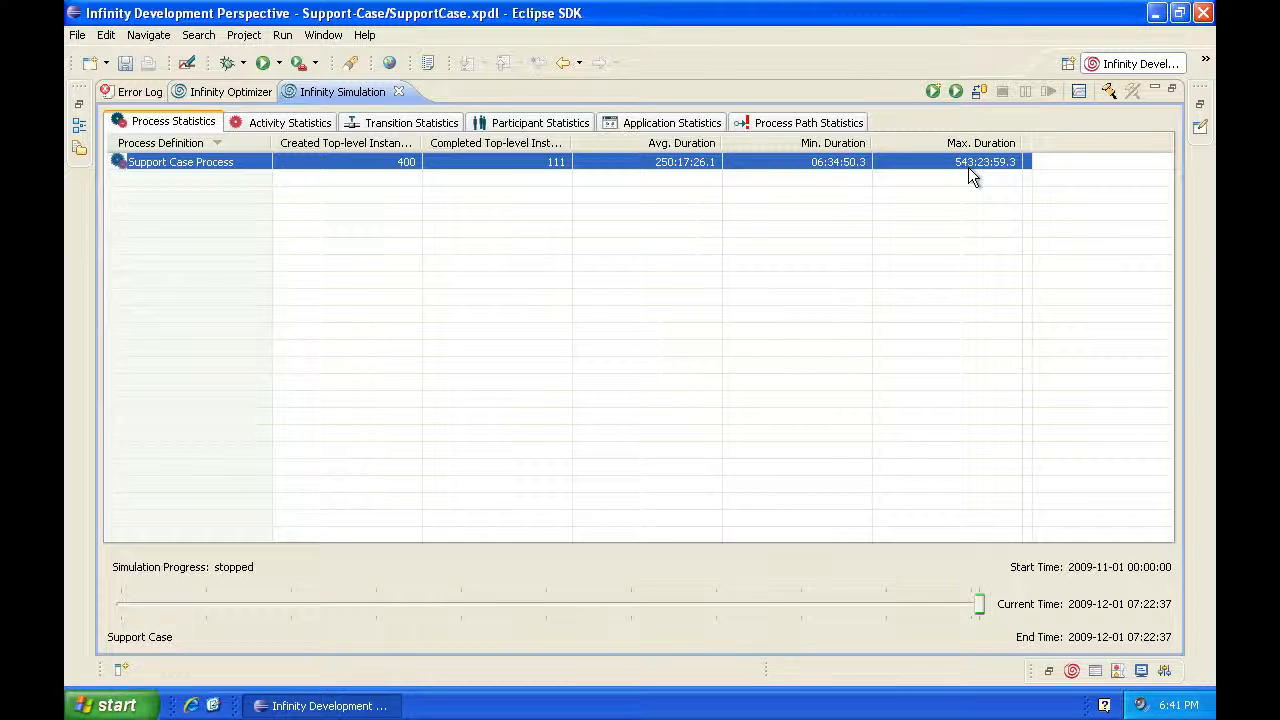
pyautogui.click(260, 126)
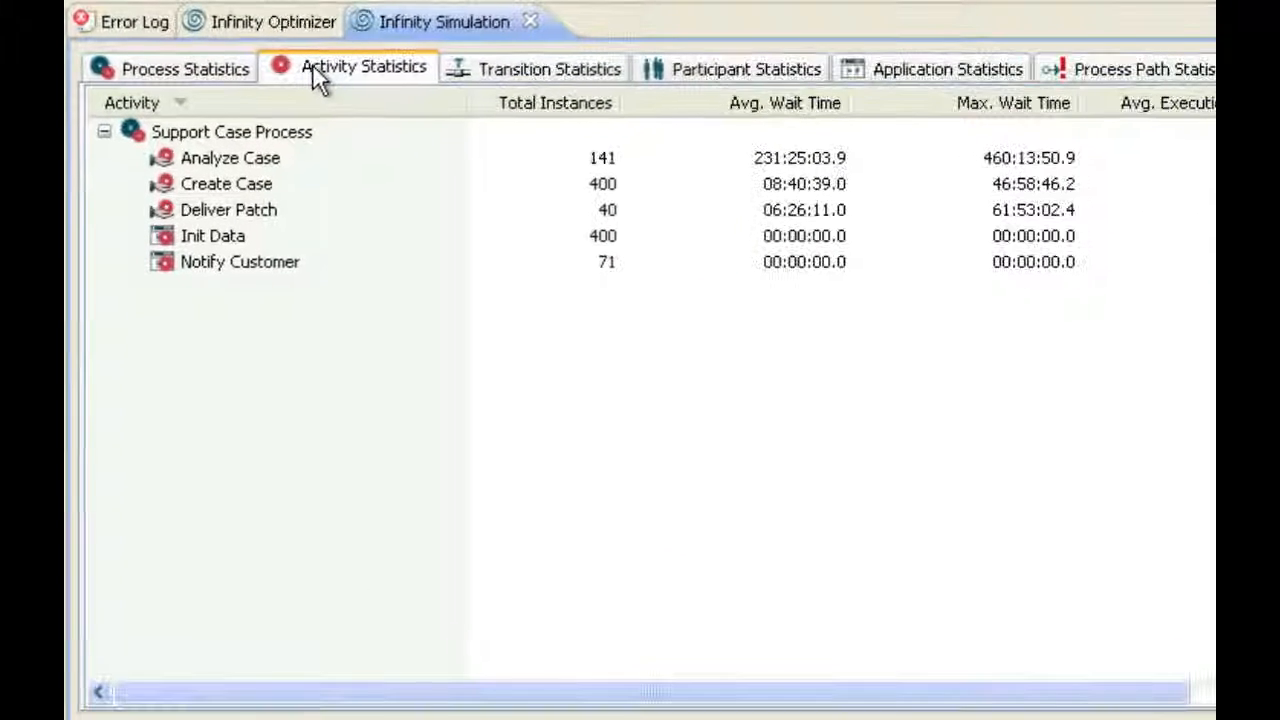
pyautogui.click(260, 189)
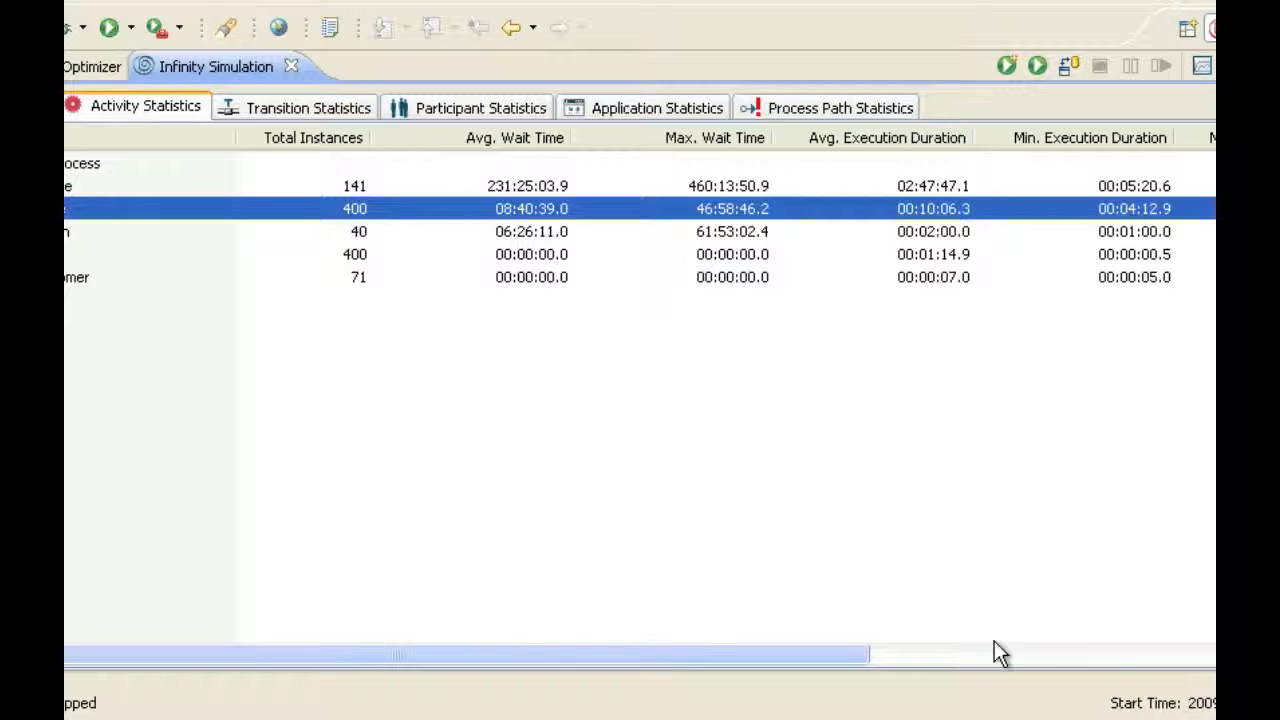
pyautogui.moveTo(817, 657); pyautogui.dragTo(685, 655)
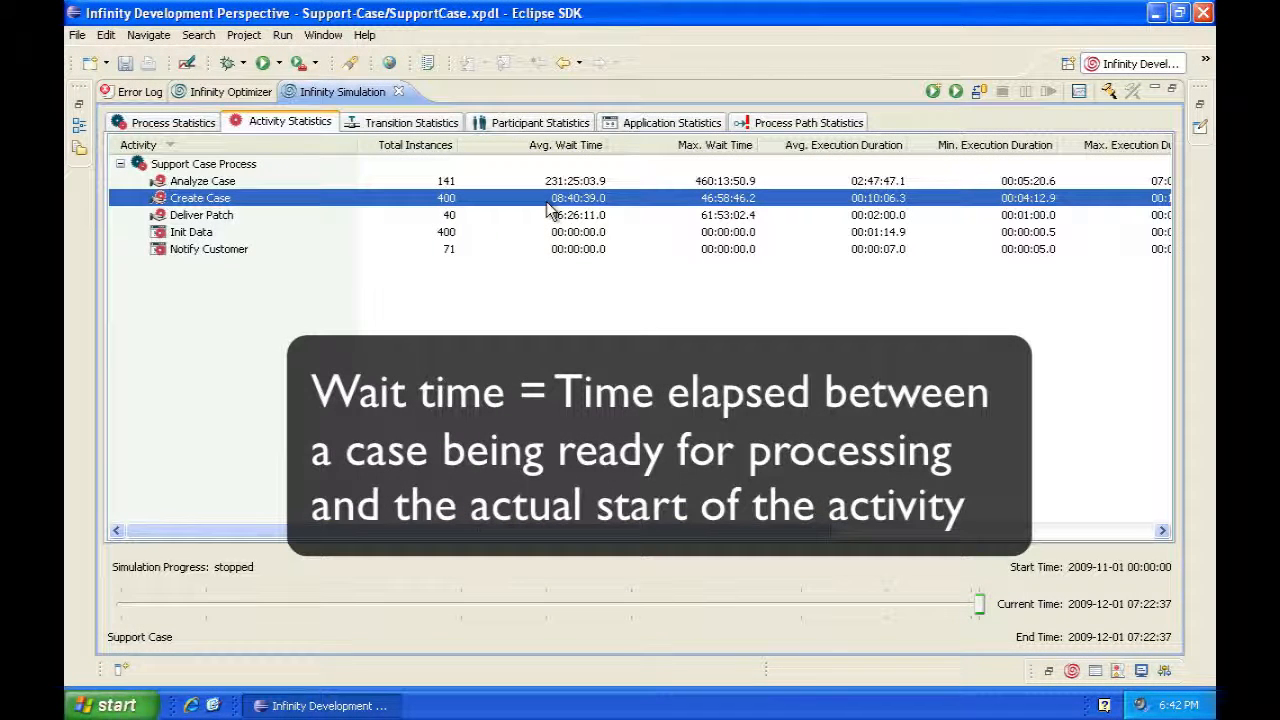
# Compare the instance totals and wait times of Init Data, Create Case, Analyze Case, Deliver Patch and Notify Customer
pyautogui.click(297, 234)
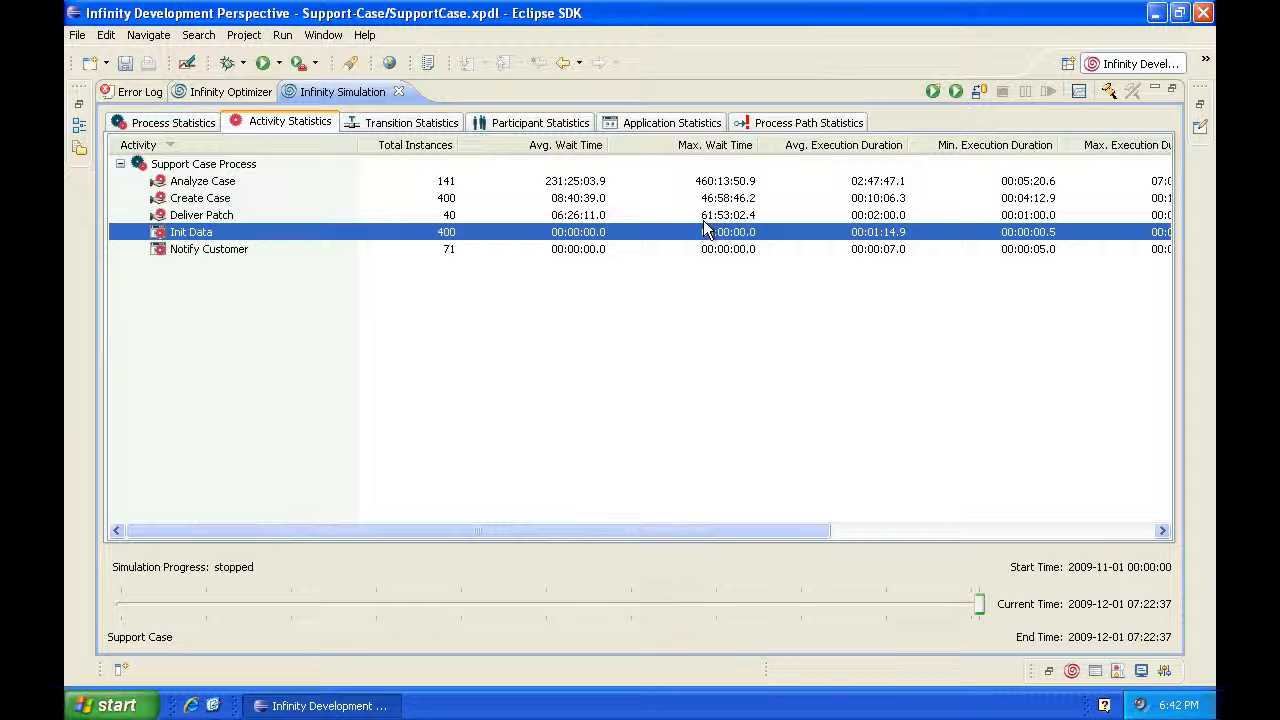
pyautogui.click(214, 200)
pyautogui.click(220, 165)
pyautogui.click(220, 182)
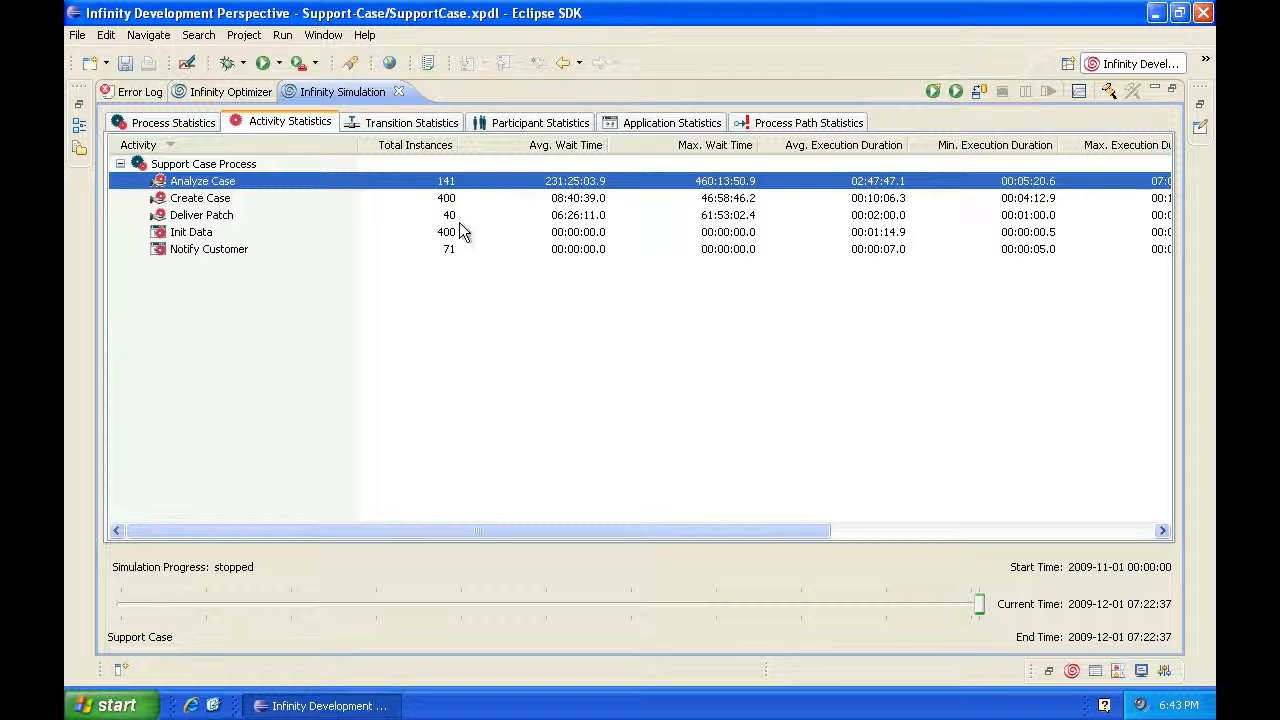
pyautogui.click(413, 217)
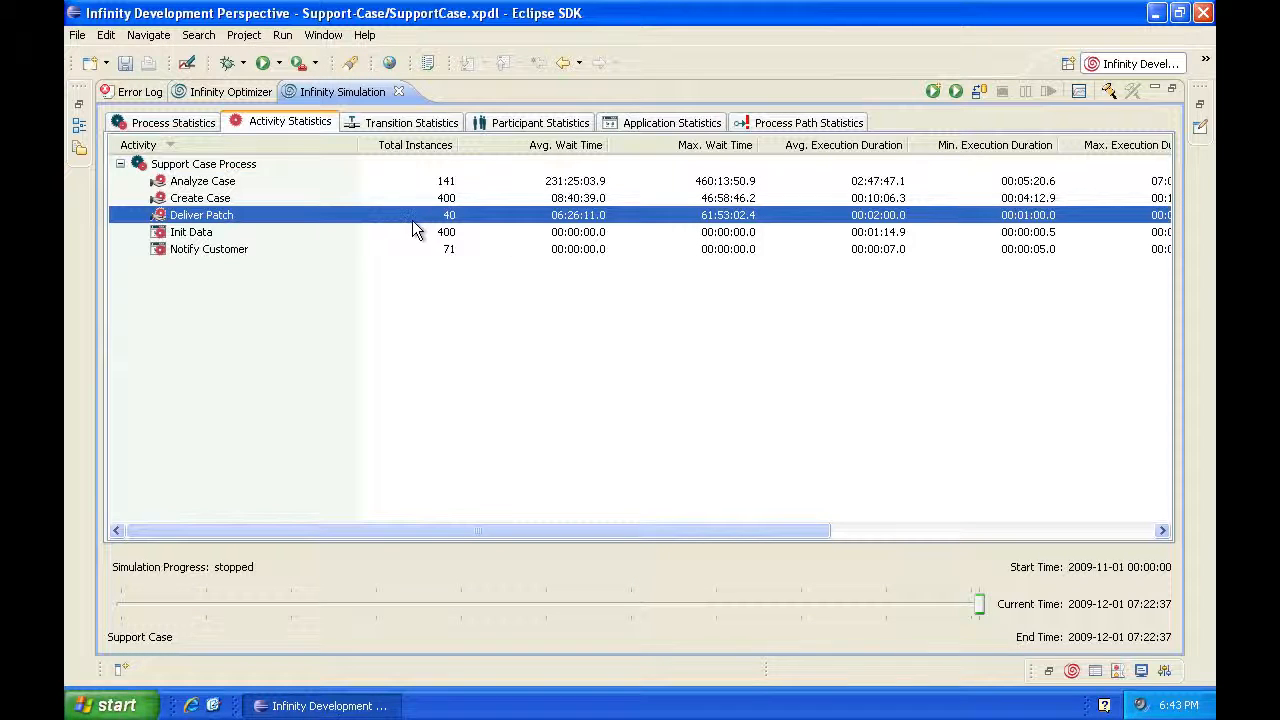
pyautogui.click(417, 247)
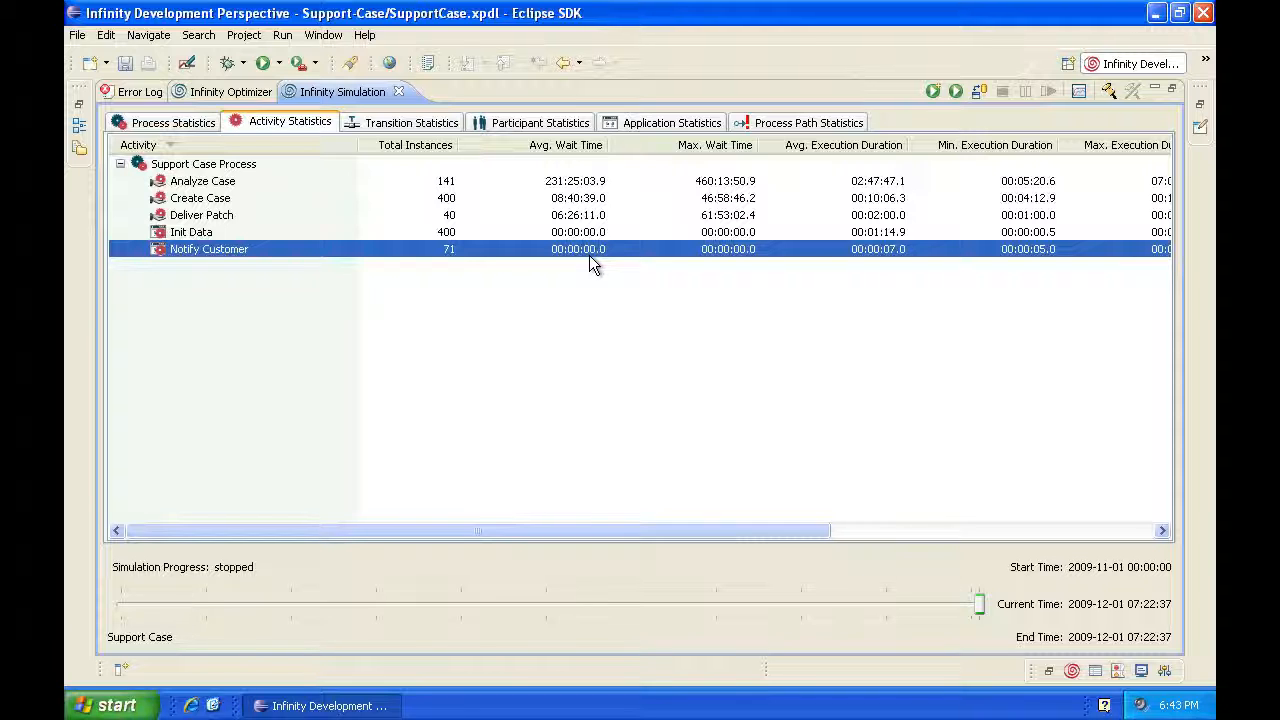
# Examine the Engineer's queue lengths in the participant statistics and restore the simulation view to its normal size
pyautogui.click(516, 128)
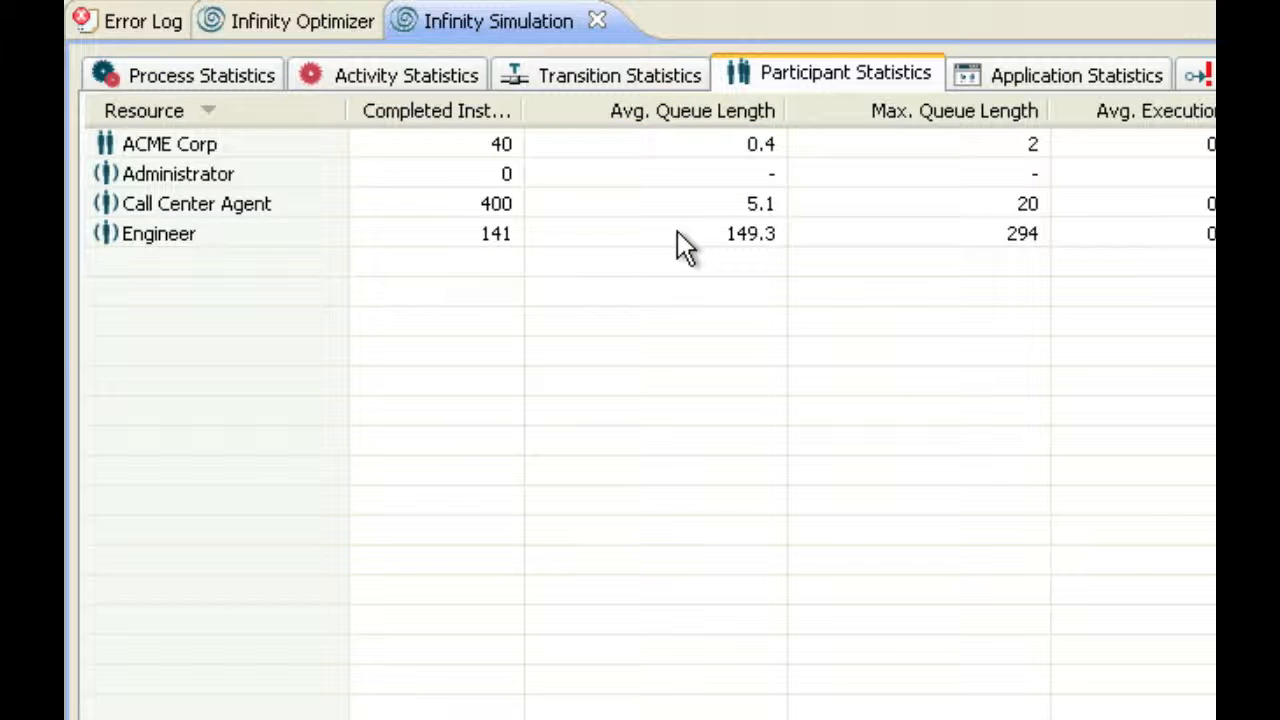
pyautogui.click(677, 240)
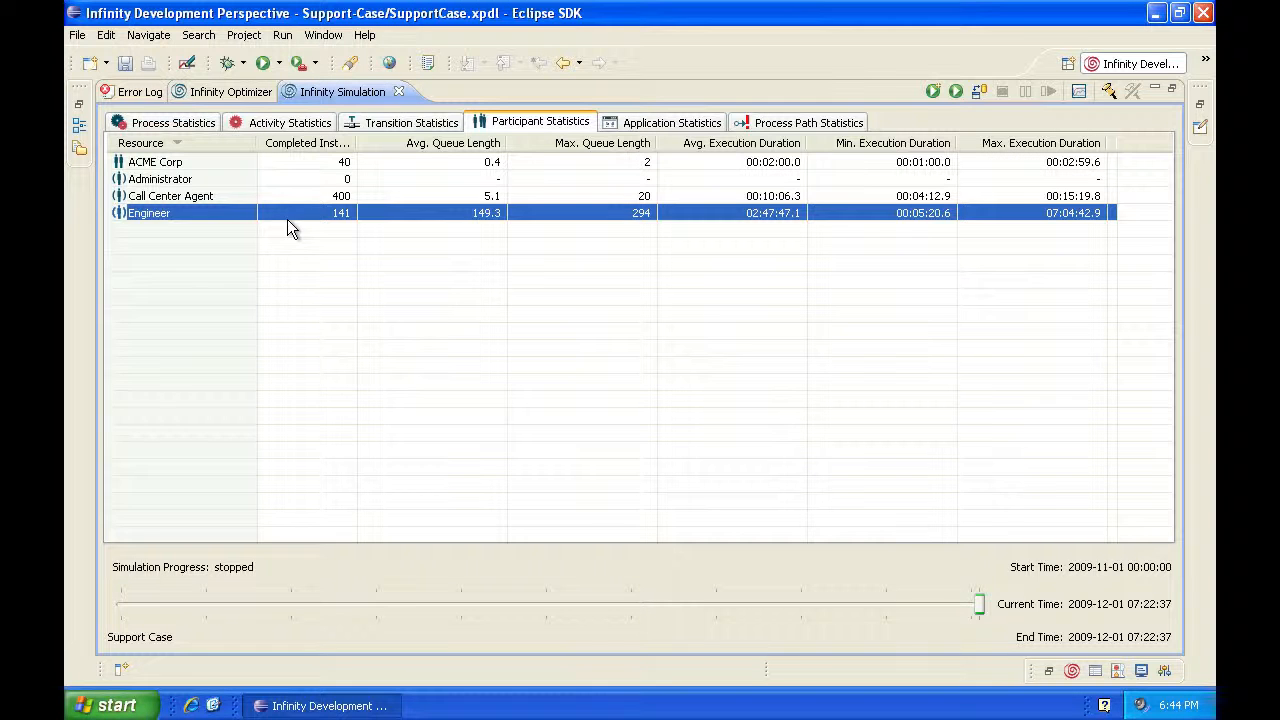
pyautogui.click(1172, 89)
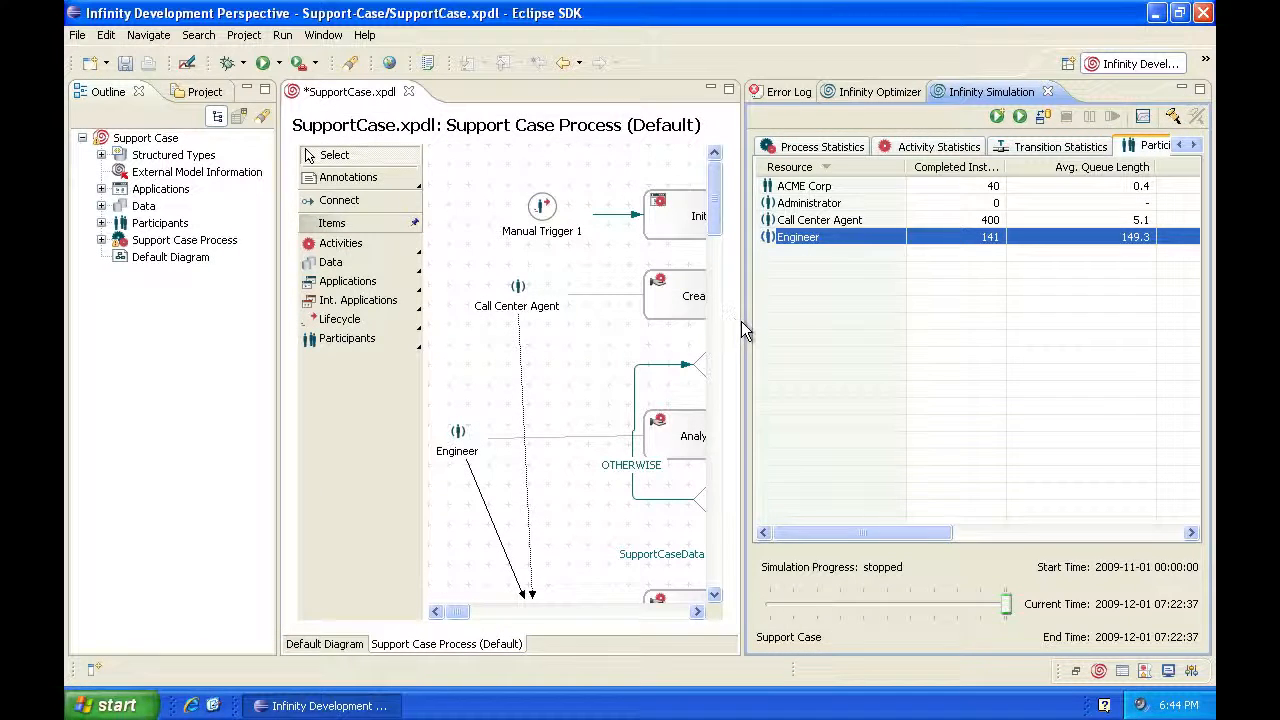
# Raise the Engineer participant's available number of resources to about 4 in its simulation availability settings and apply the change
pyautogui.moveTo(741, 321); pyautogui.dragTo(1031, 314)
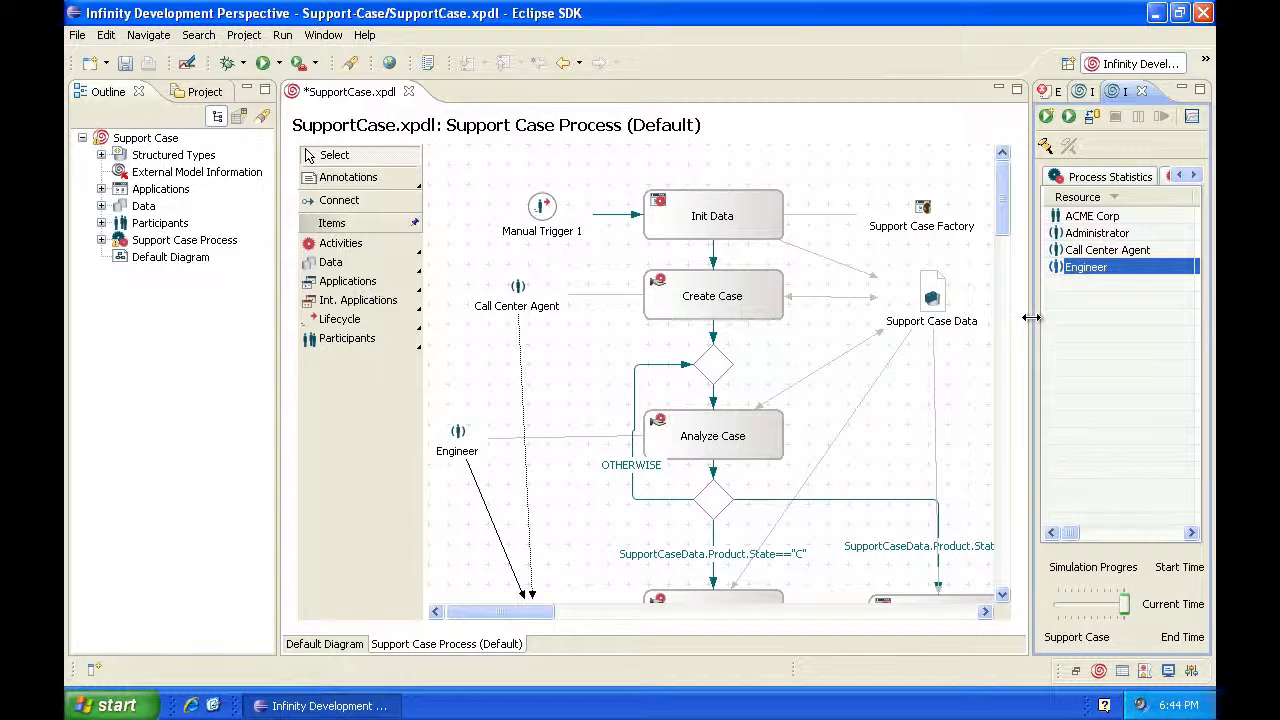
pyautogui.doubleClick(459, 436)
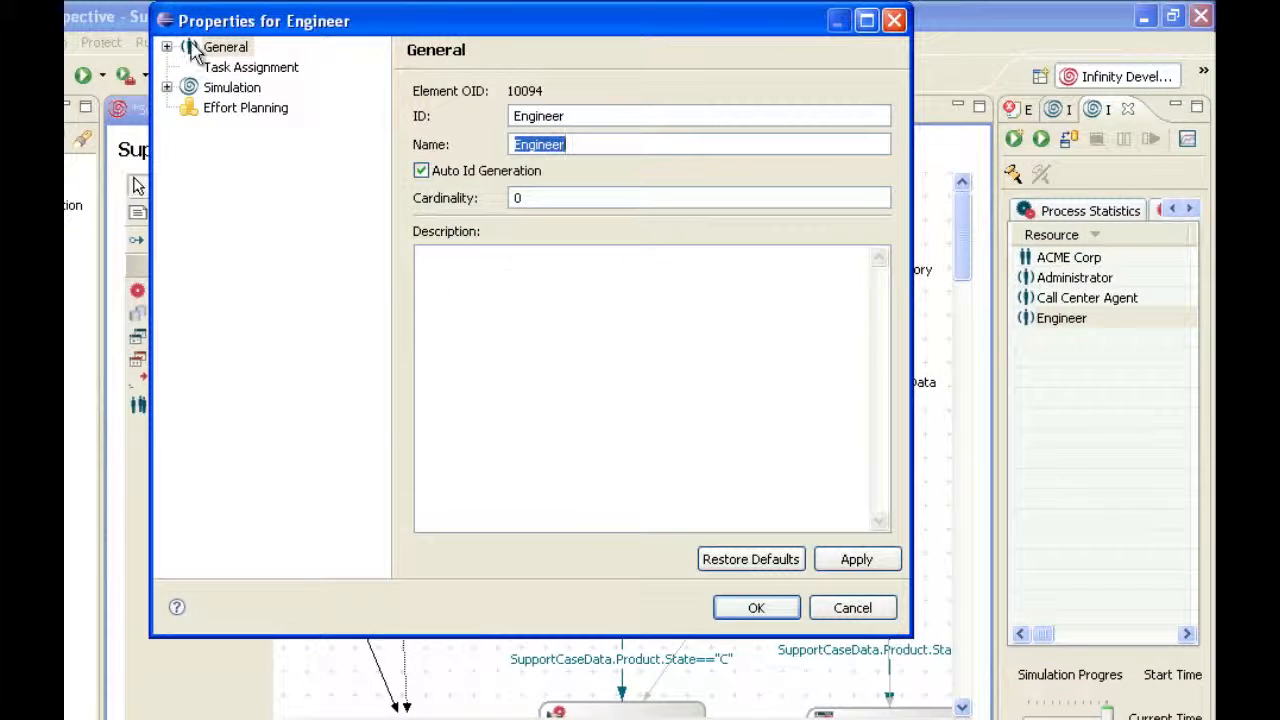
pyautogui.click(181, 87)
pyautogui.click(260, 109)
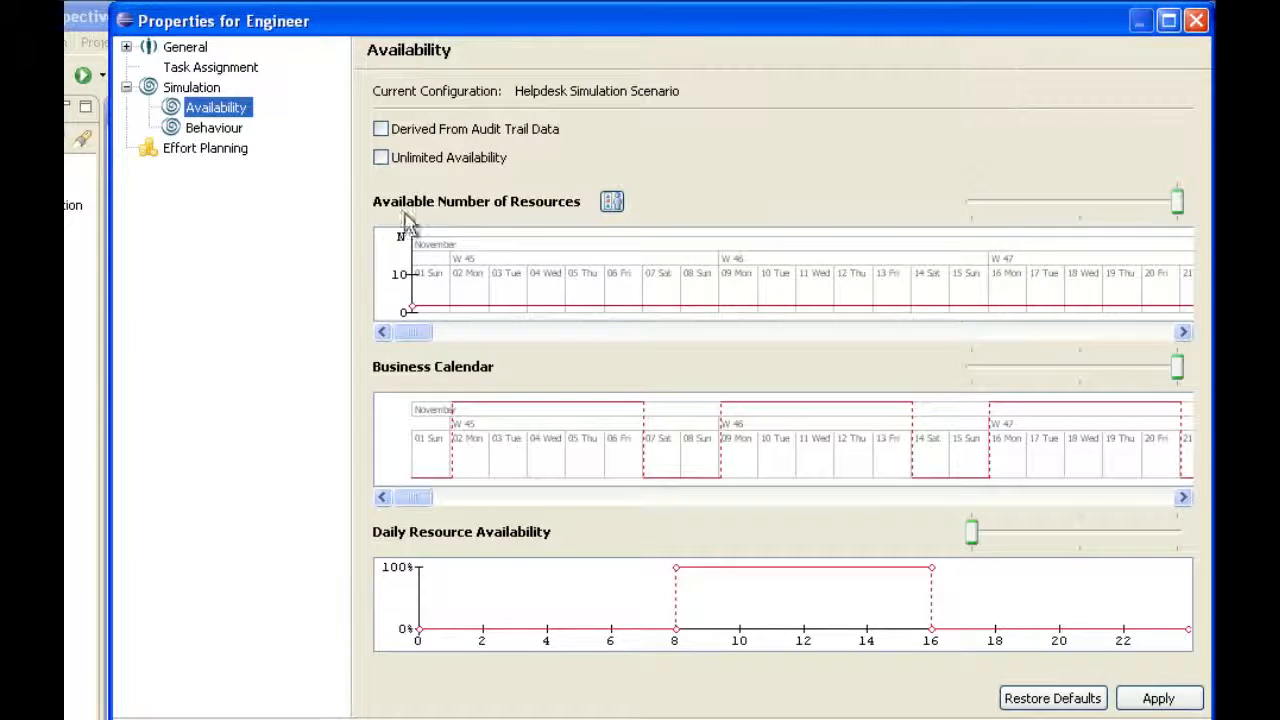
pyautogui.moveTo(538, 305)
pyautogui.moveTo(548, 305); pyautogui.dragTo(551, 297)
pyautogui.click(1158, 698)
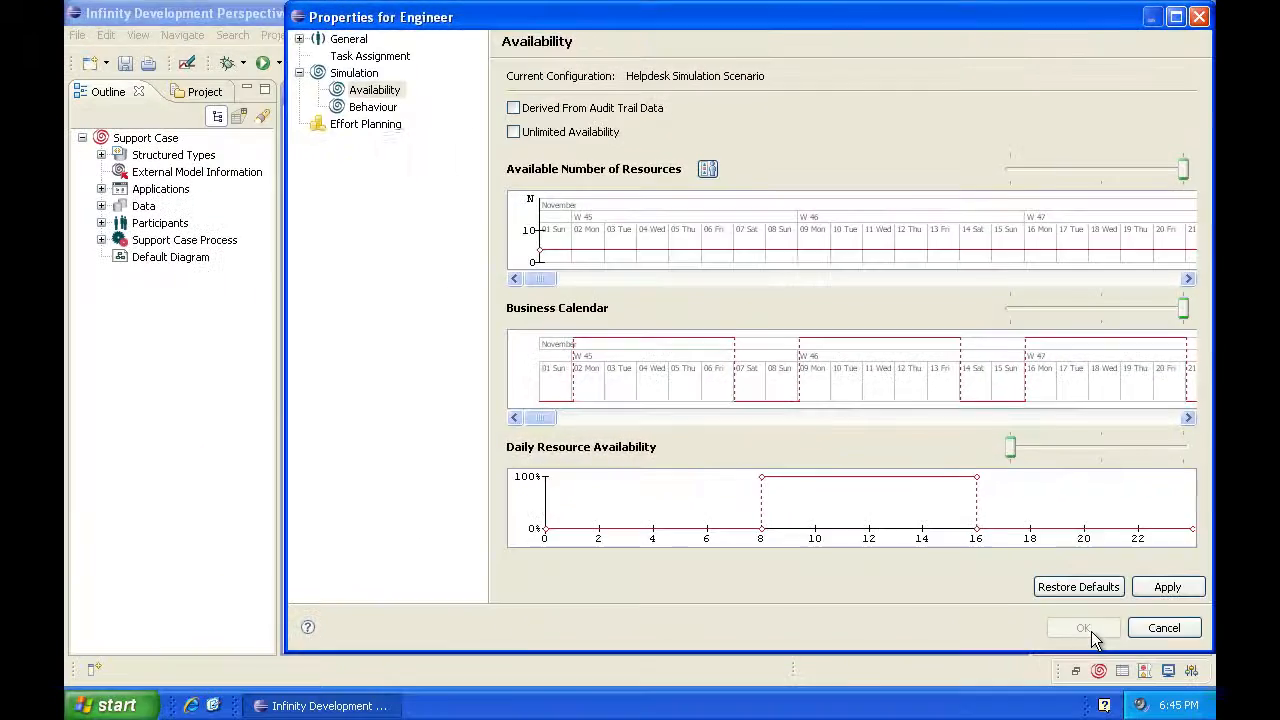
pyautogui.click(1083, 626)
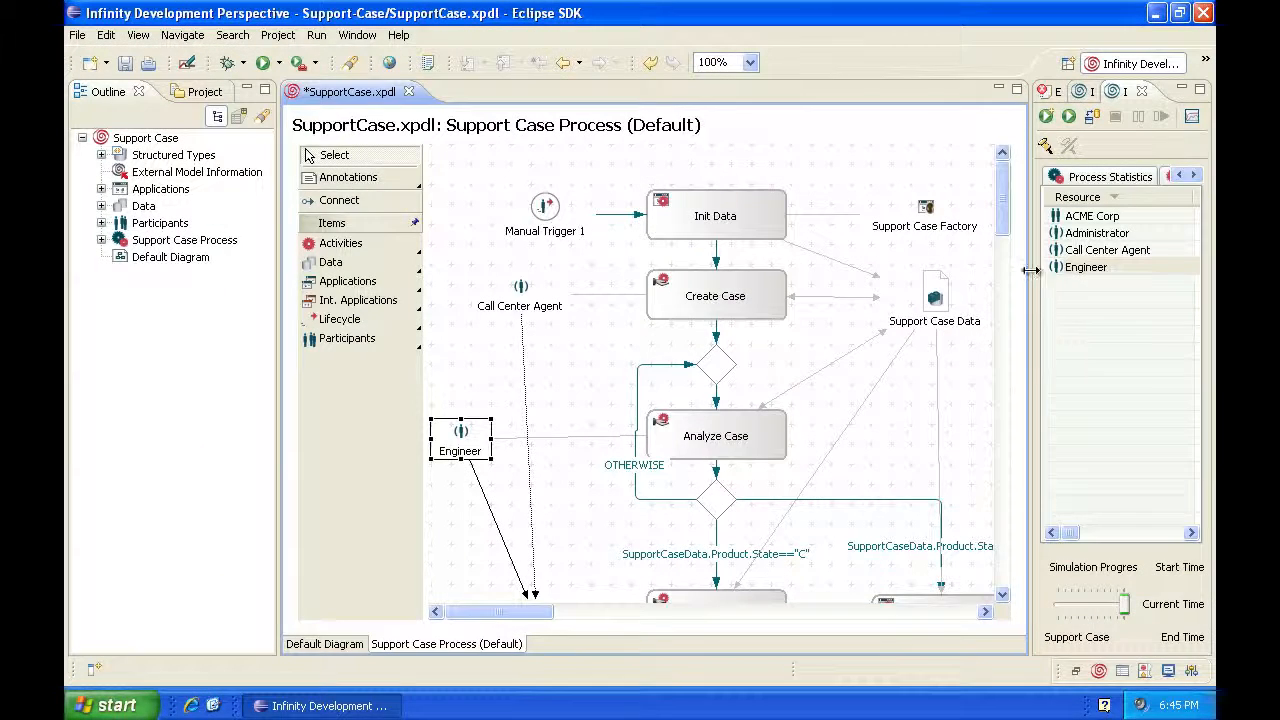
# Rerun the simulation with the current results kept as a comparison baseline, and compare the process statistics
pyautogui.moveTo(1032, 234); pyautogui.dragTo(386, 294)
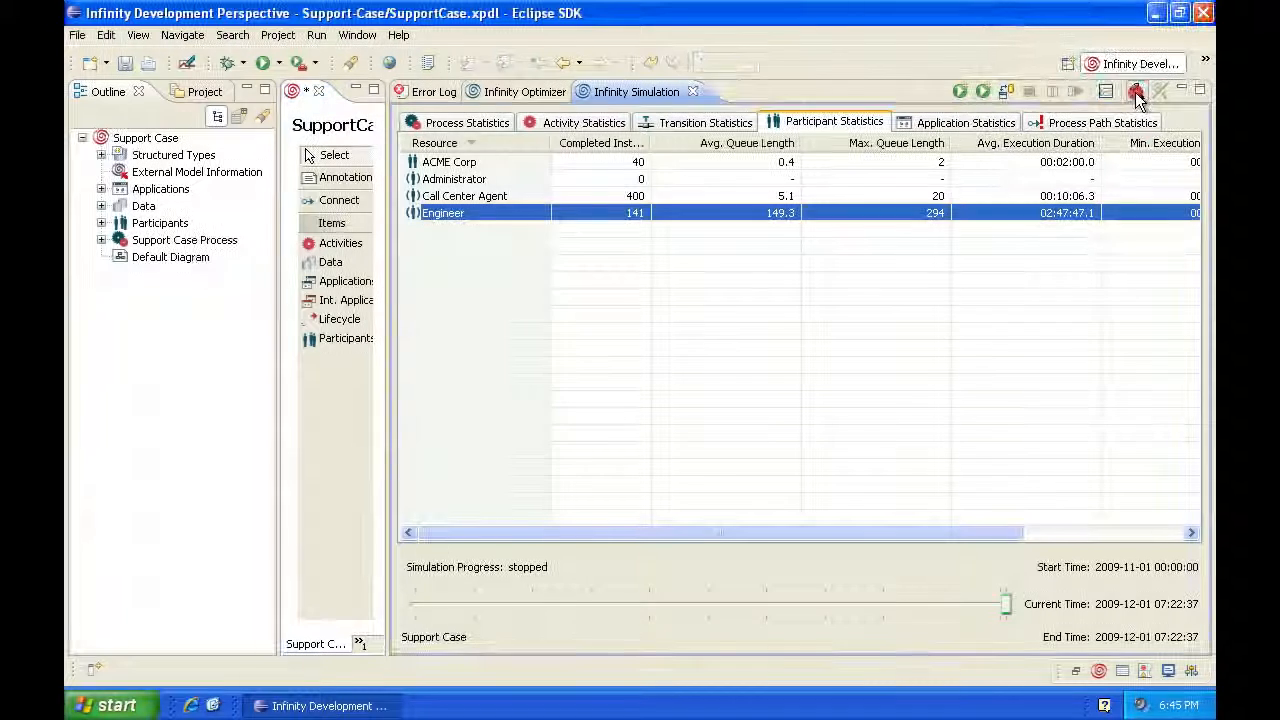
pyautogui.click(1135, 93)
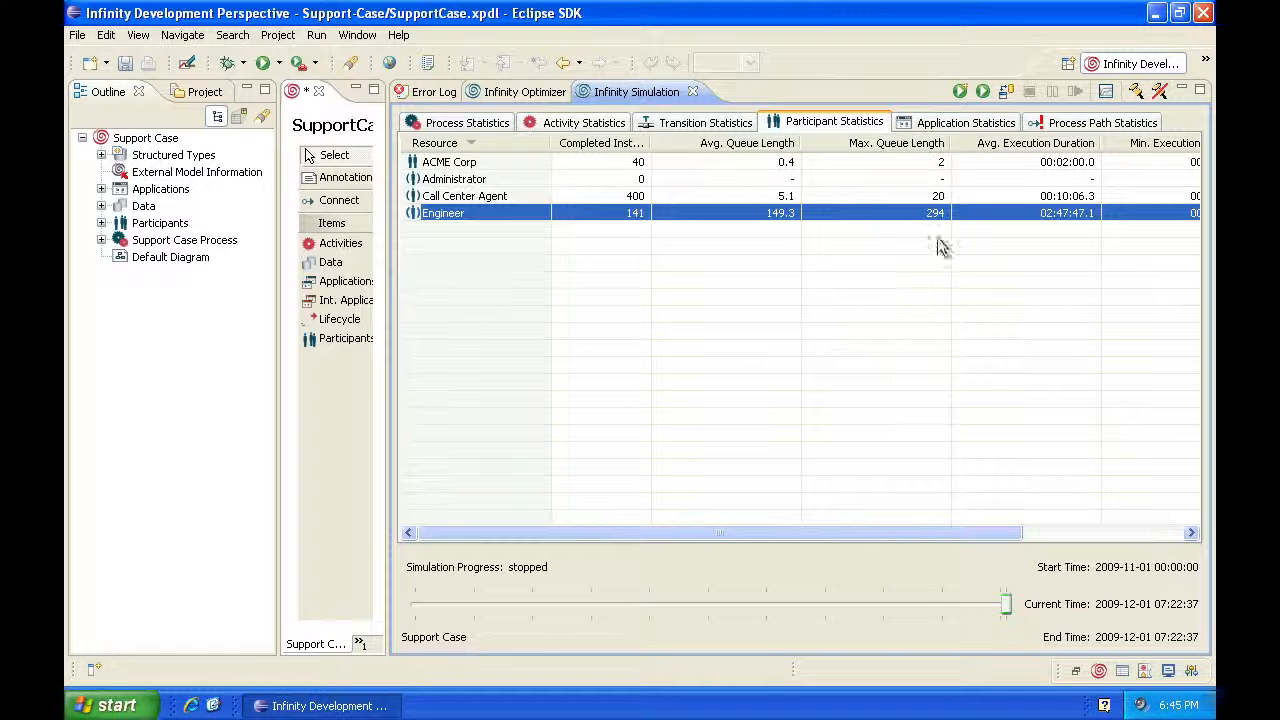
pyautogui.click(985, 90)
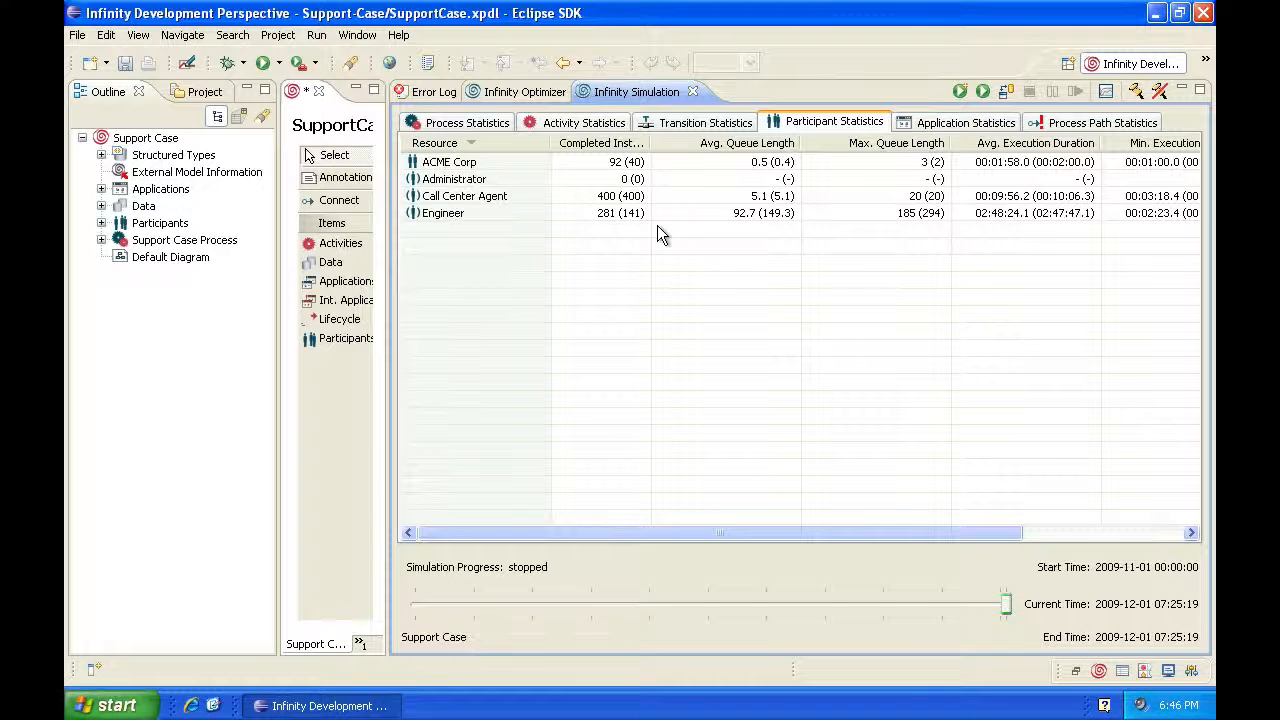
pyautogui.click(476, 128)
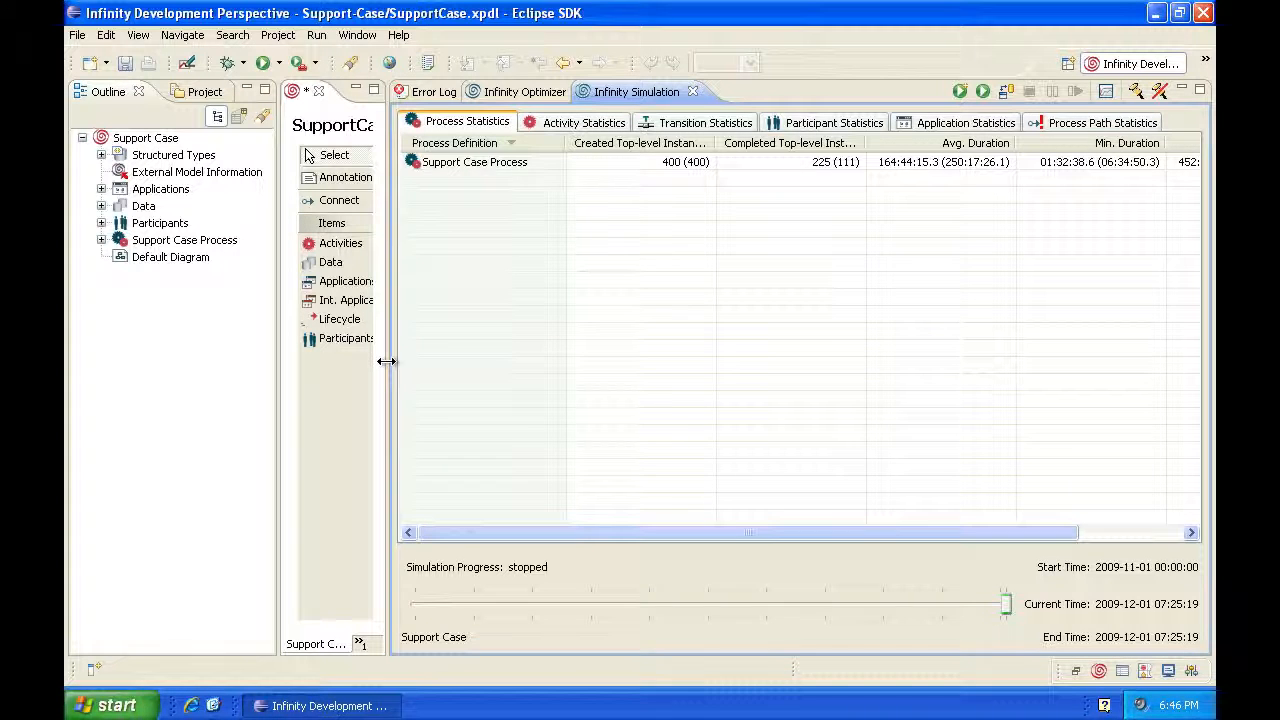
# Open the simulation probability settings of the split gateway that follows Analyze Case in the process diagram
pyautogui.moveTo(384, 360); pyautogui.dragTo(736, 335)
pyautogui.moveTo(890, 337); pyautogui.dragTo(906, 337)
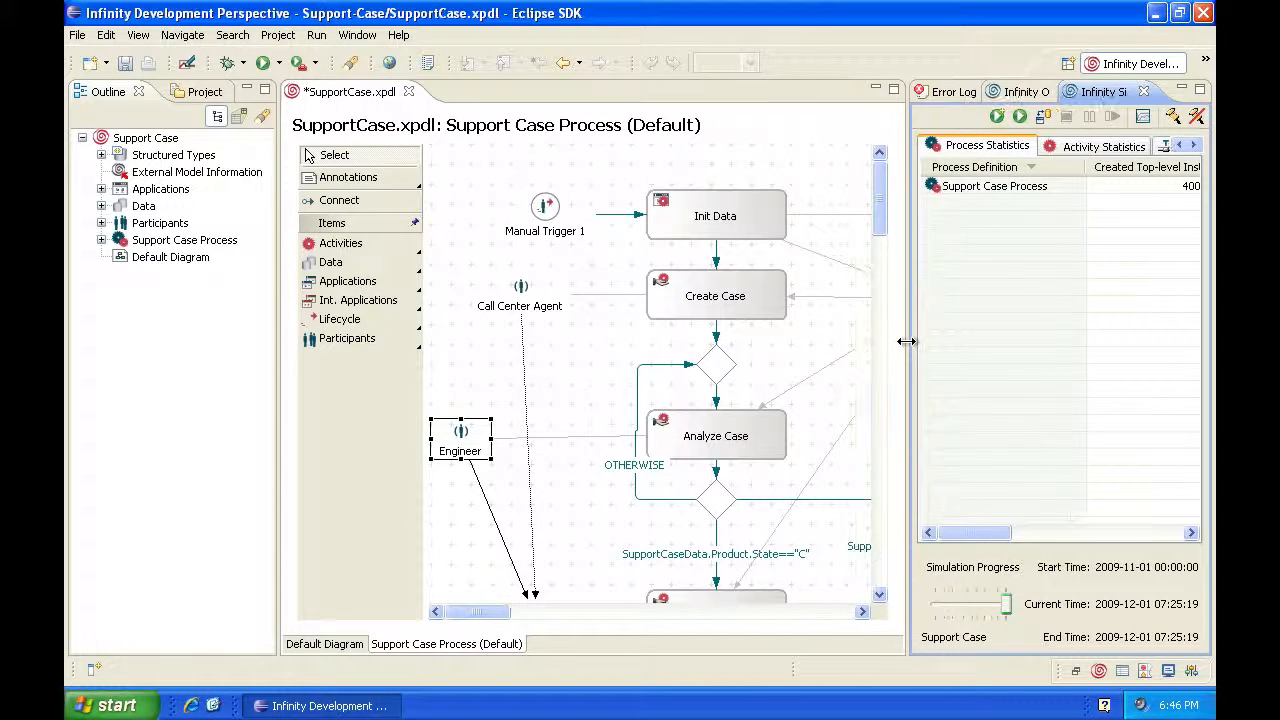
pyautogui.doubleClick(722, 507)
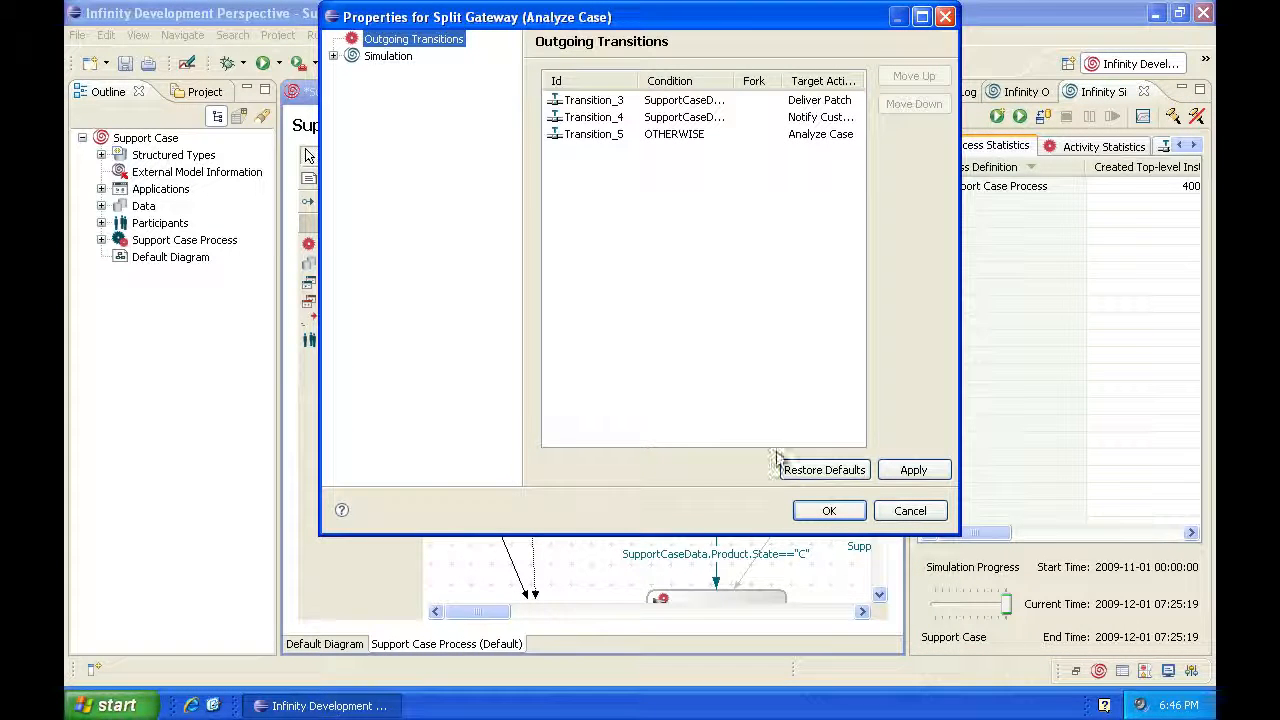
pyautogui.click(388, 56)
pyautogui.click(334, 56)
pyautogui.click(395, 76)
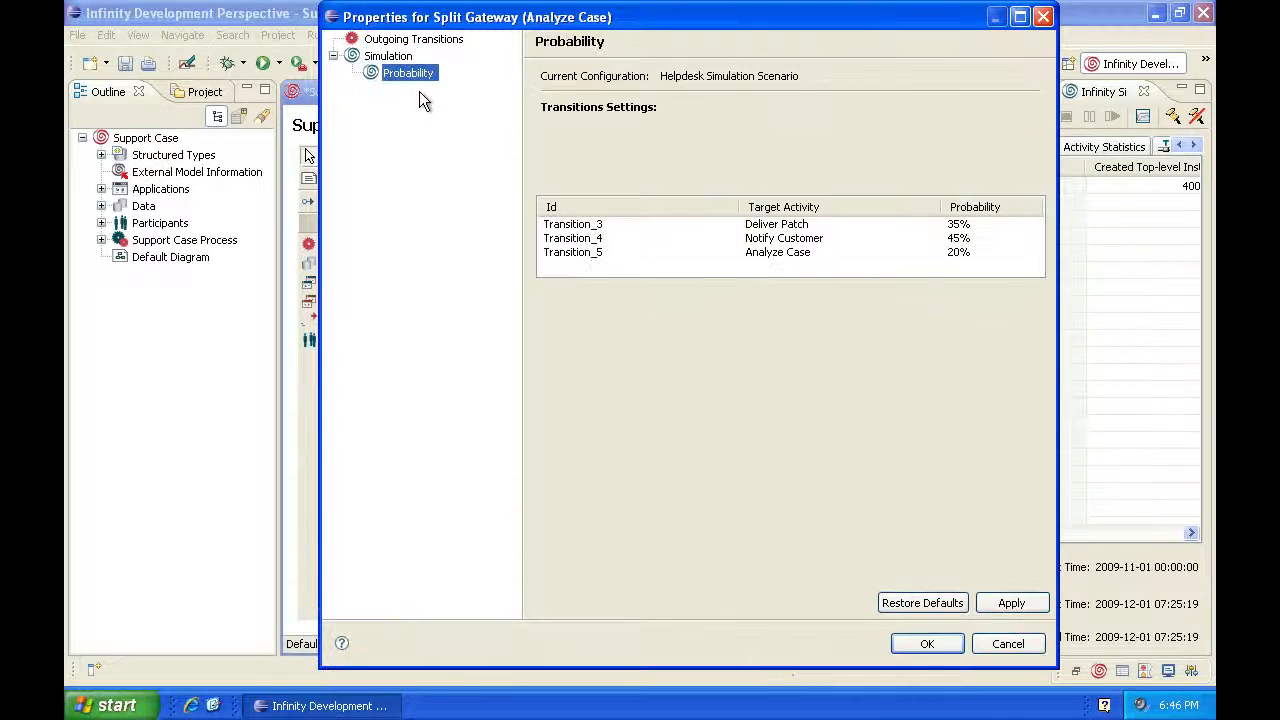
# Set the probability of Transition_5, which loops back to Analyze Case, to 10%
pyautogui.click(718, 256)
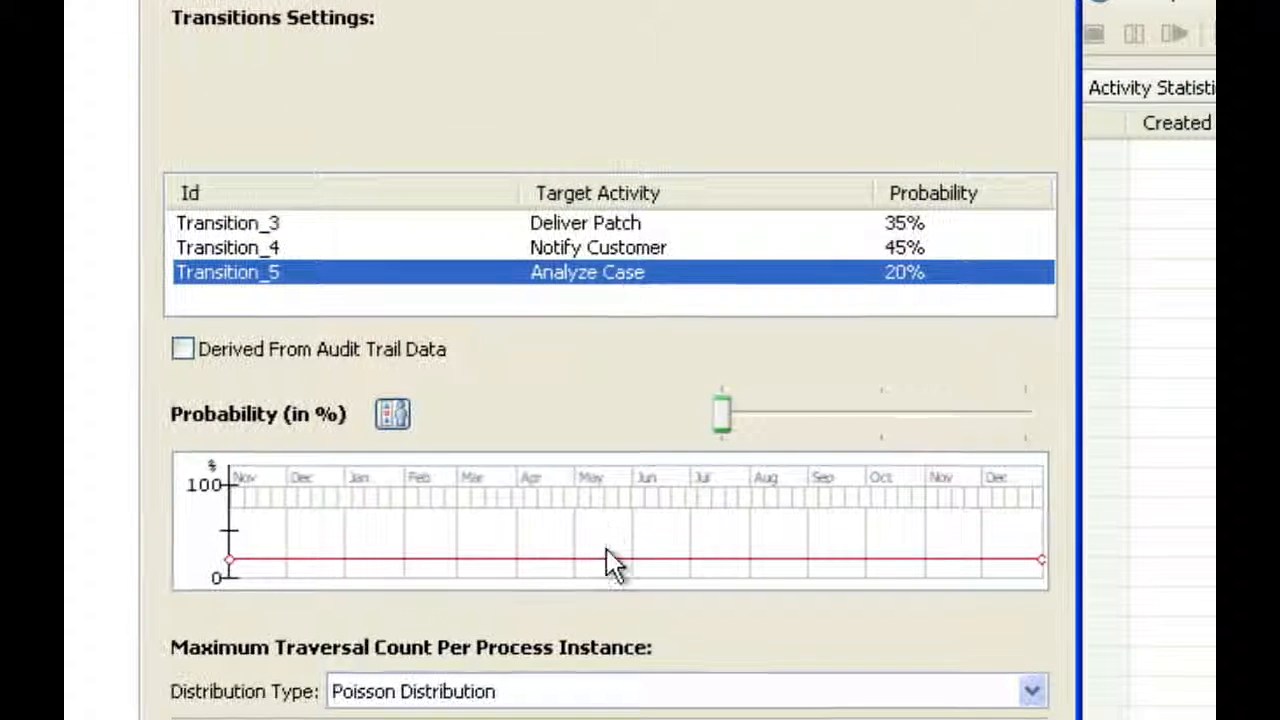
pyautogui.moveTo(646, 532)
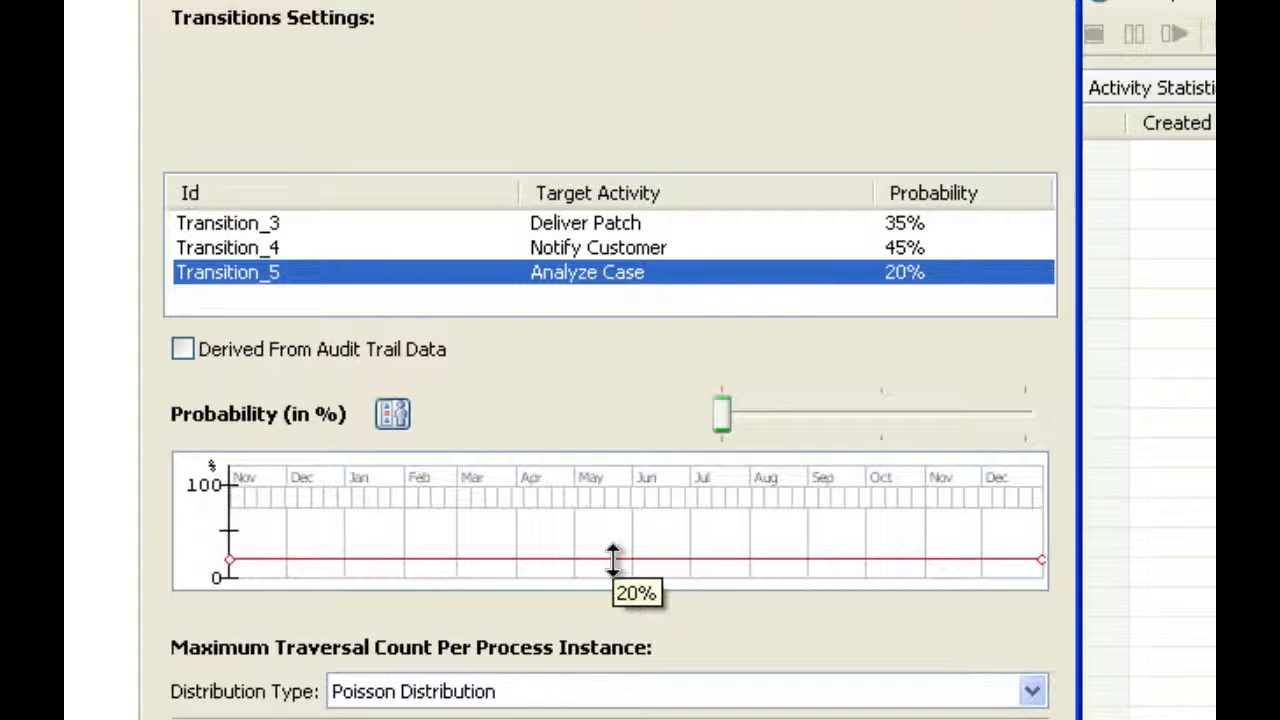
pyautogui.moveTo(612, 560); pyautogui.dragTo(612, 568)
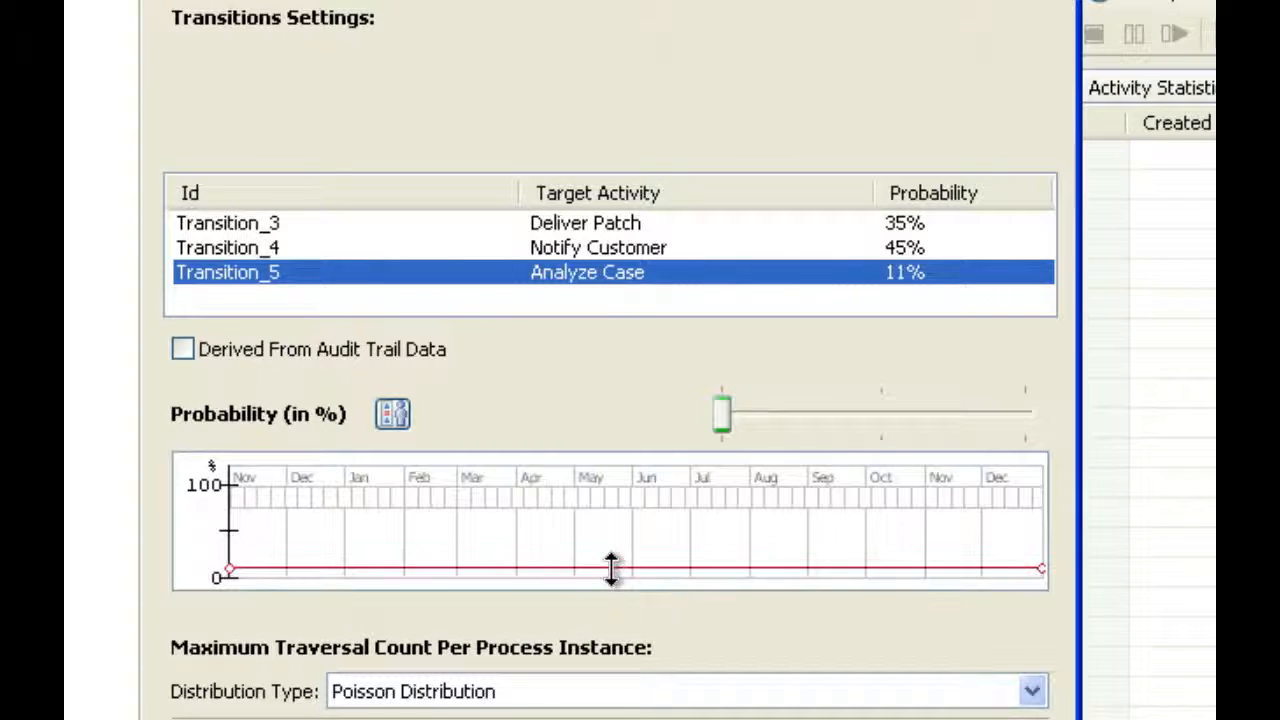
pyautogui.doubleClick(611, 569)
pyautogui.write('10')
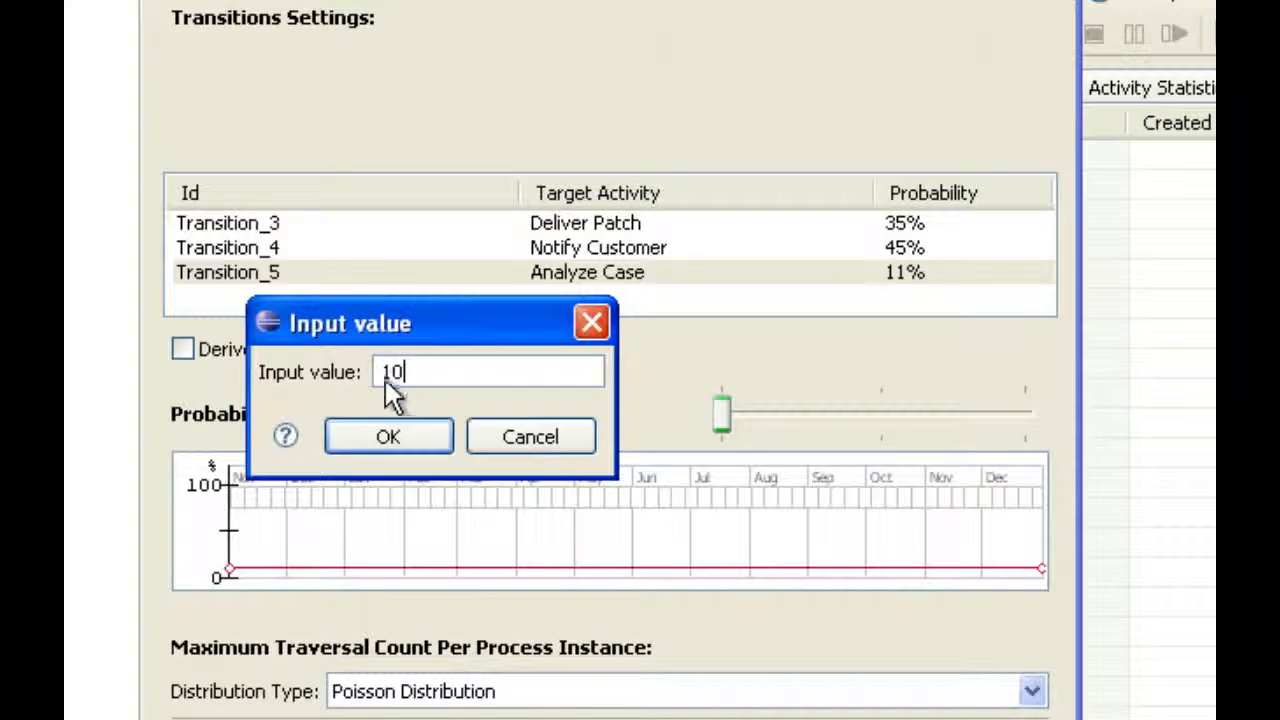
pyautogui.click(400, 432)
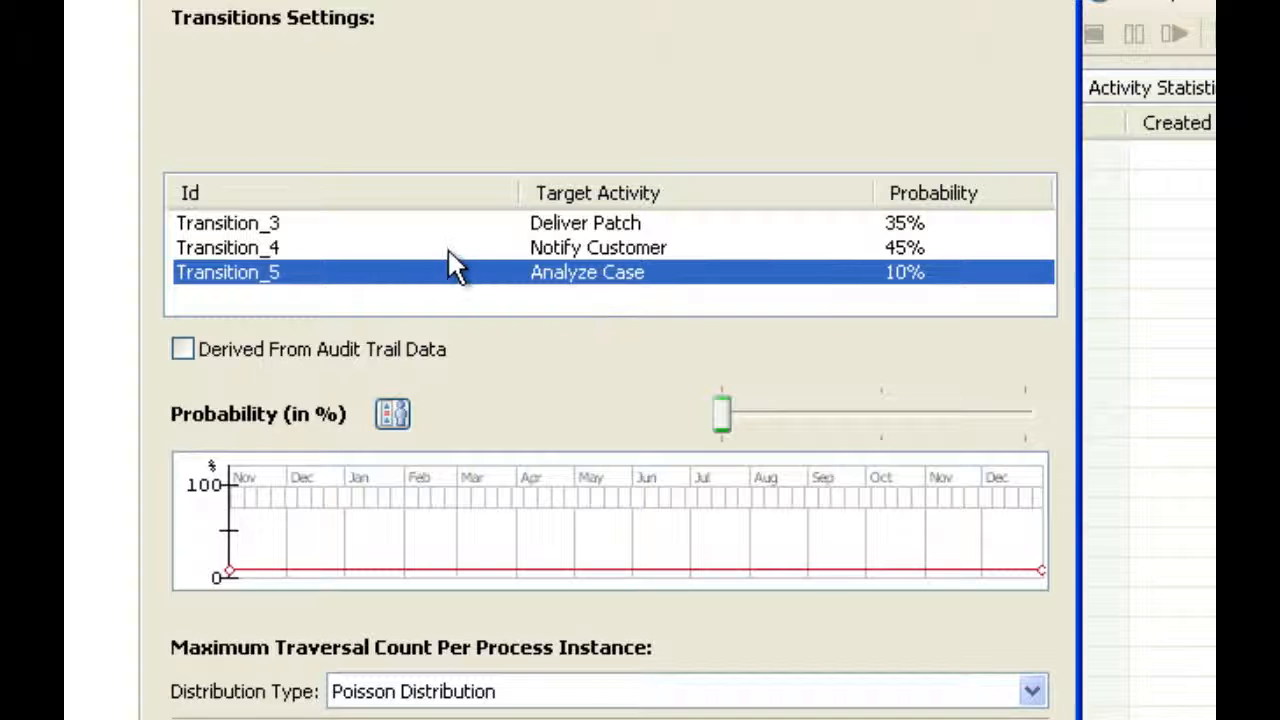
# Set the probability of Transition_4 to Notify Customer to 50%
pyautogui.click(503, 244)
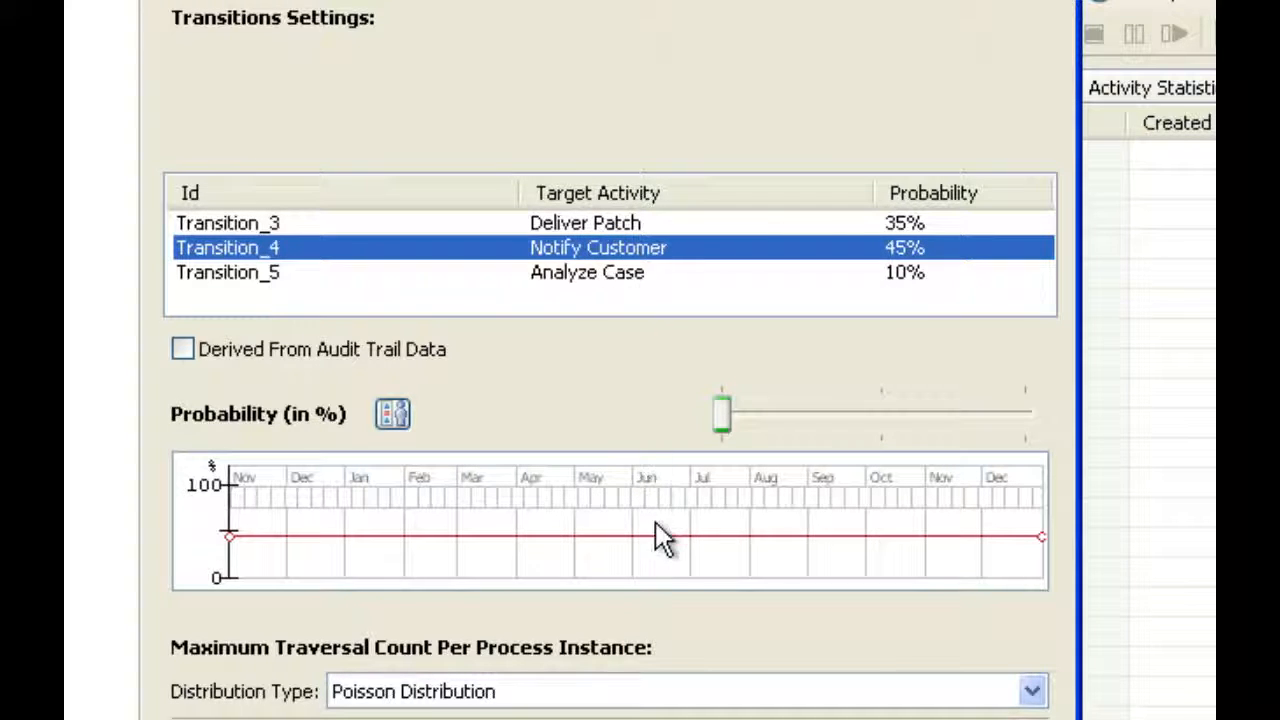
pyautogui.moveTo(655, 532); pyautogui.dragTo(655, 529)
pyautogui.write('50')
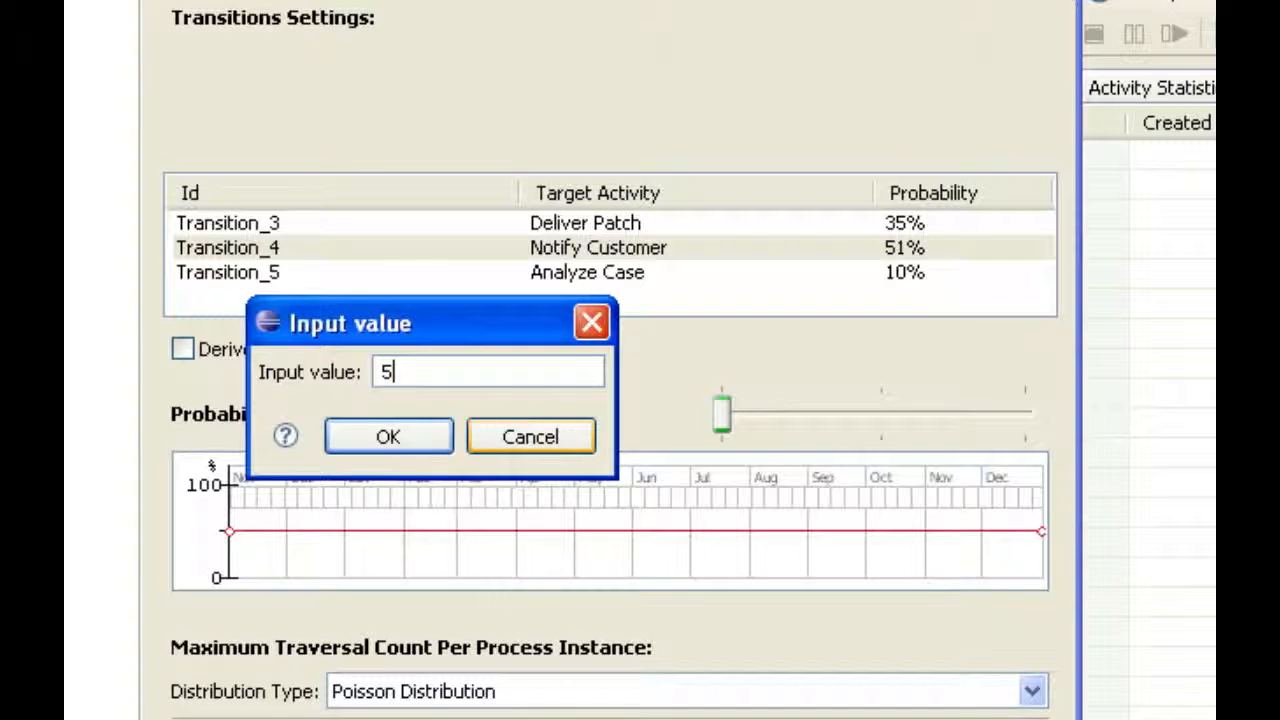
pyautogui.press('Return')
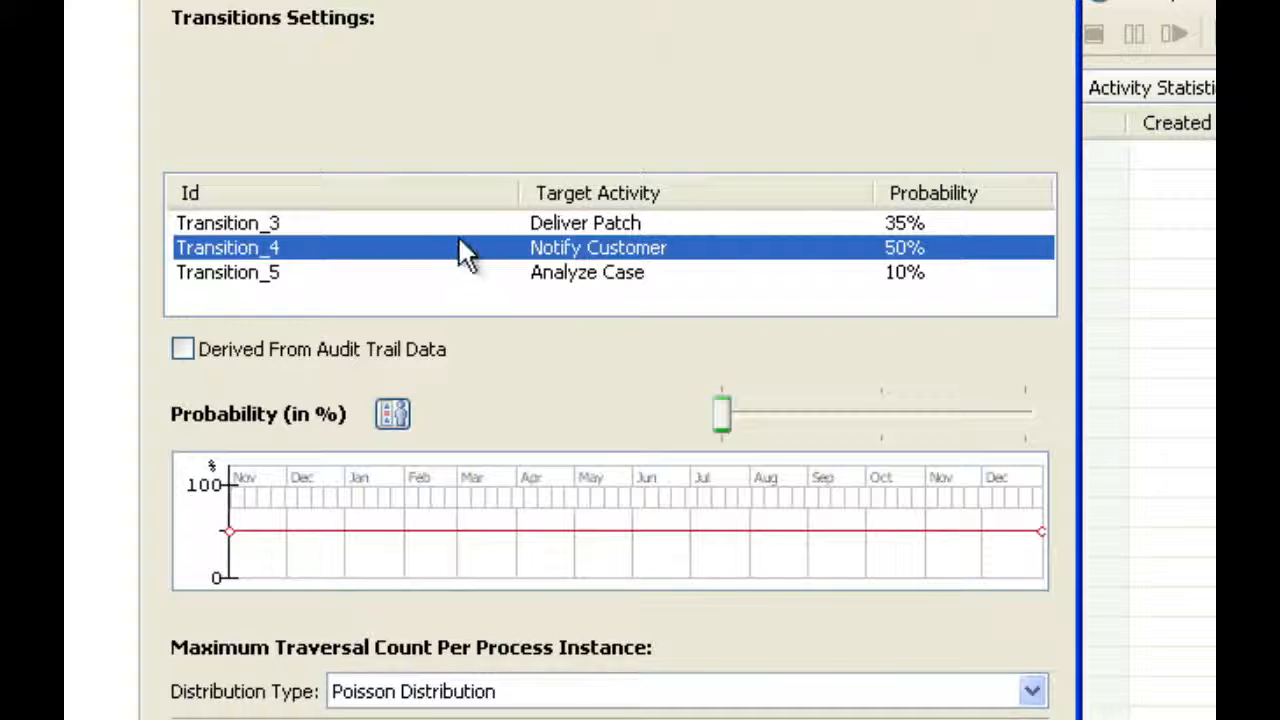
# Set the probability of Transition_3 to Deliver Patch to 40%, and apply and close the split gateway's properties
pyautogui.click(503, 225)
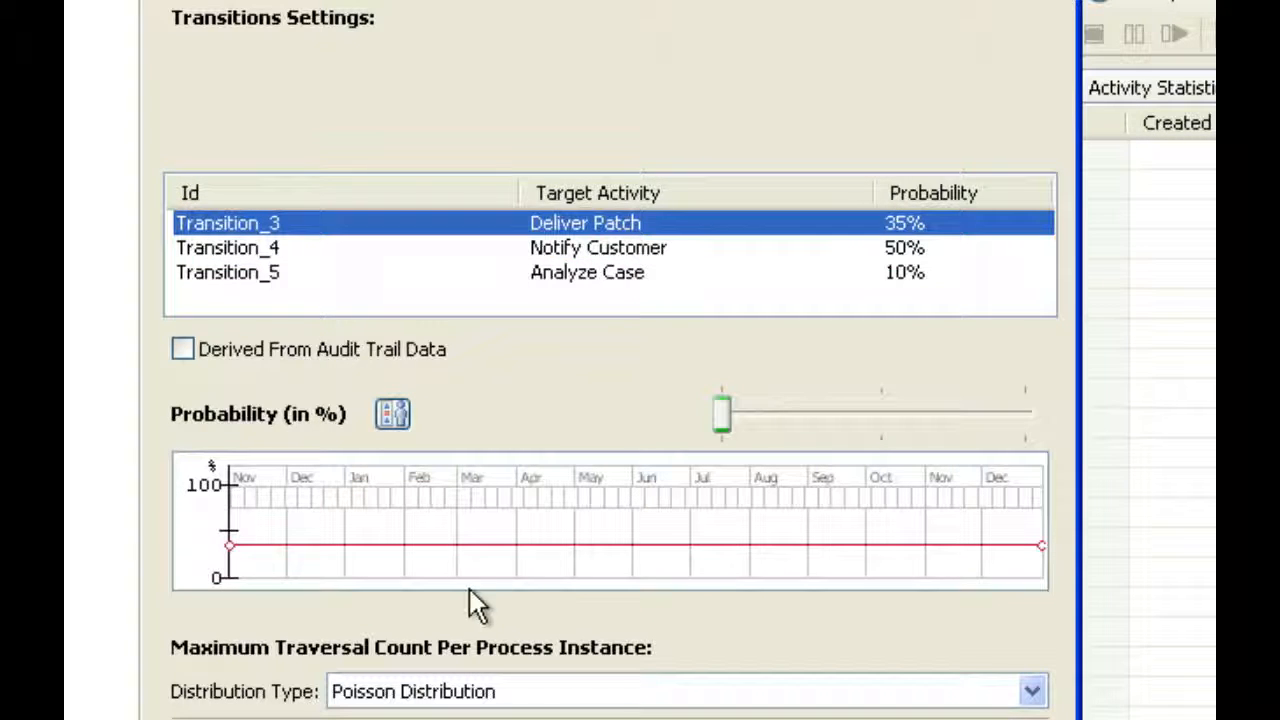
pyautogui.click(494, 543)
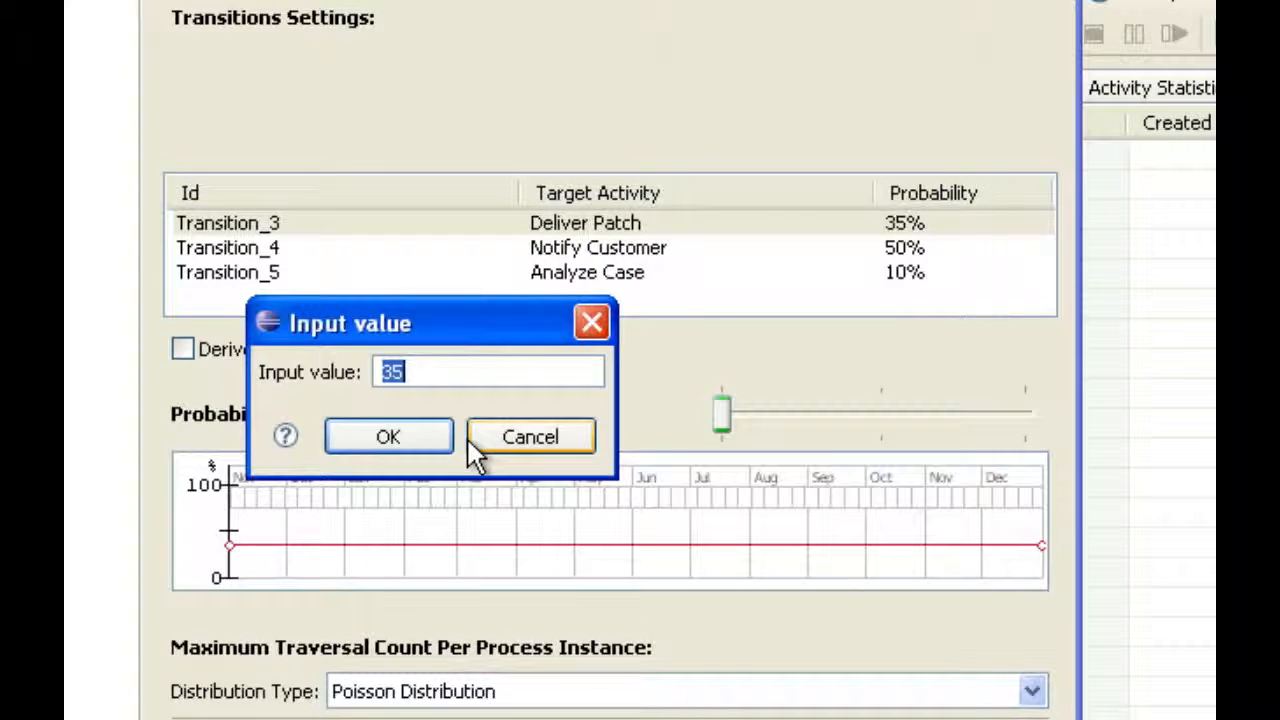
pyautogui.write('40')
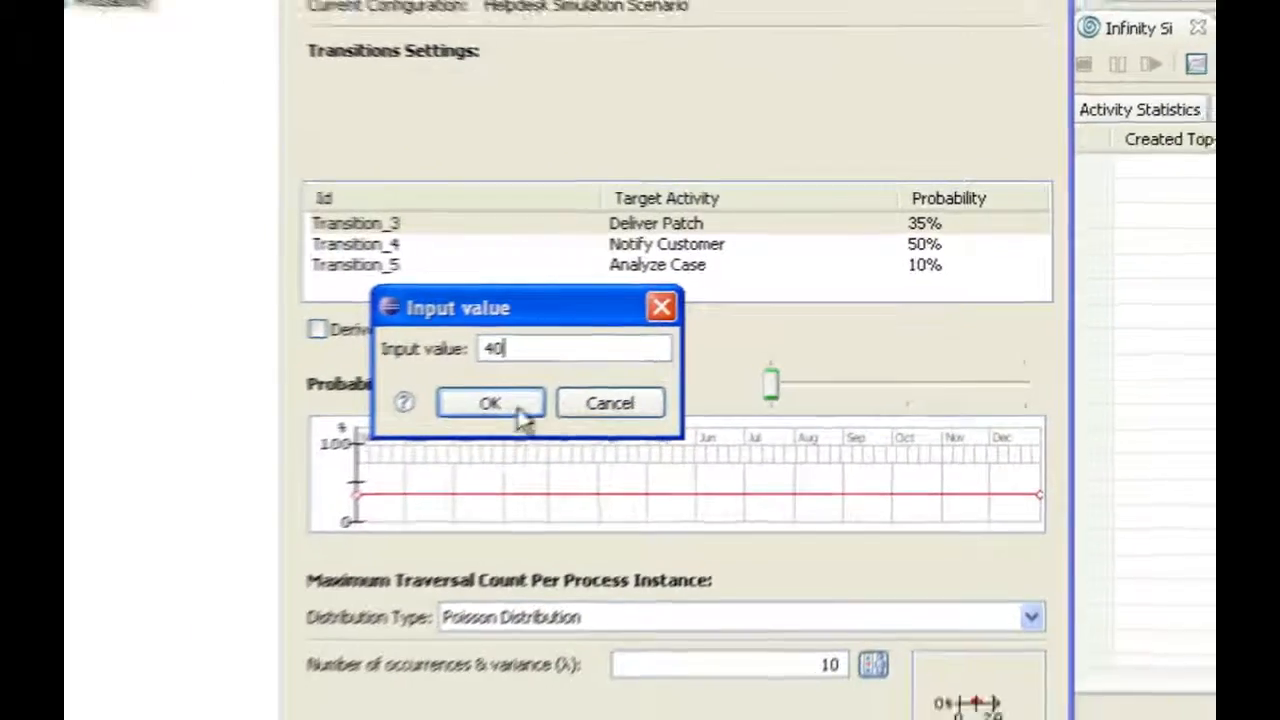
pyautogui.click(388, 436)
pyautogui.click(1008, 603)
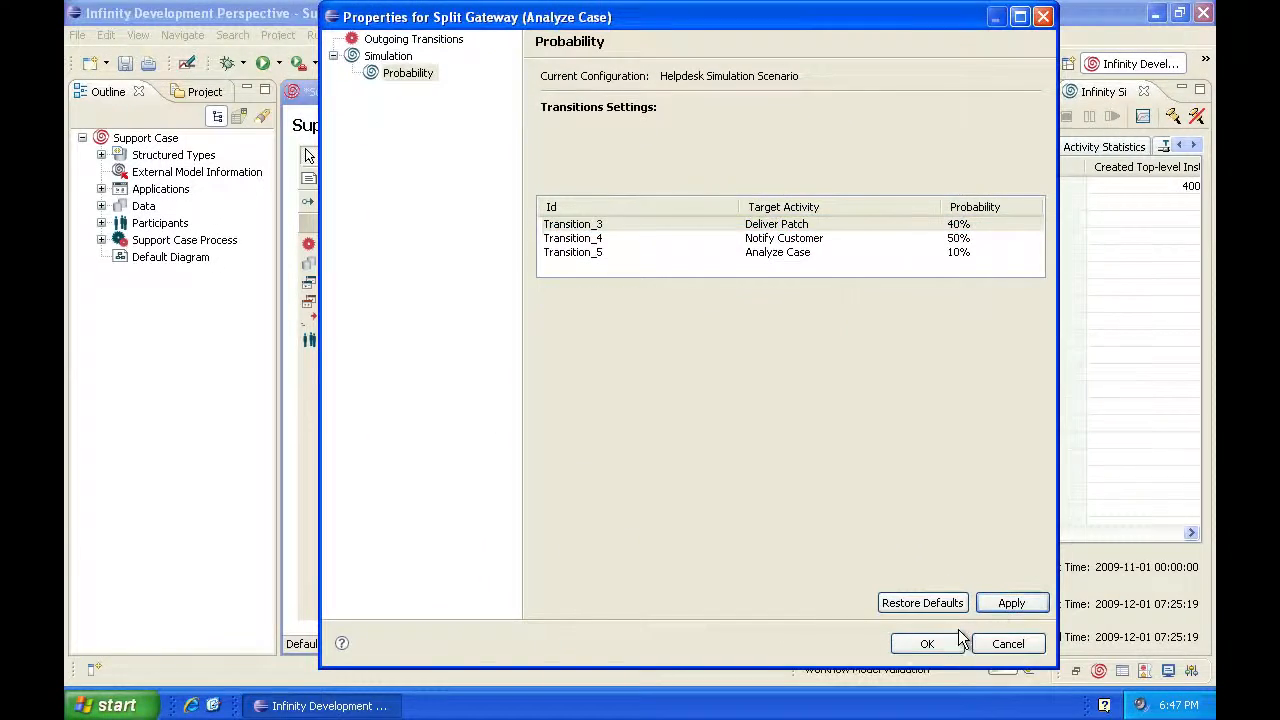
pyautogui.click(930, 644)
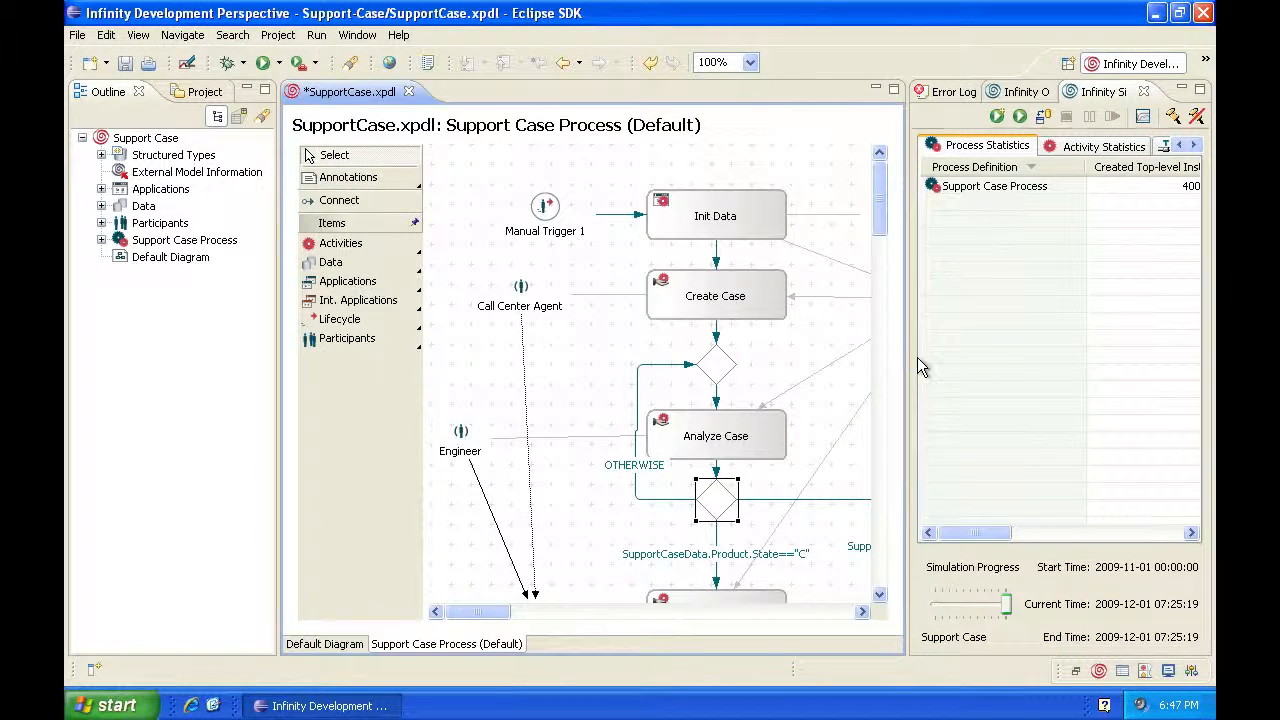
# Rerun the simulation with the new transition probabilities against the existing baseline, and compare the process and participant statistics
pyautogui.moveTo(908, 358); pyautogui.dragTo(388, 360)
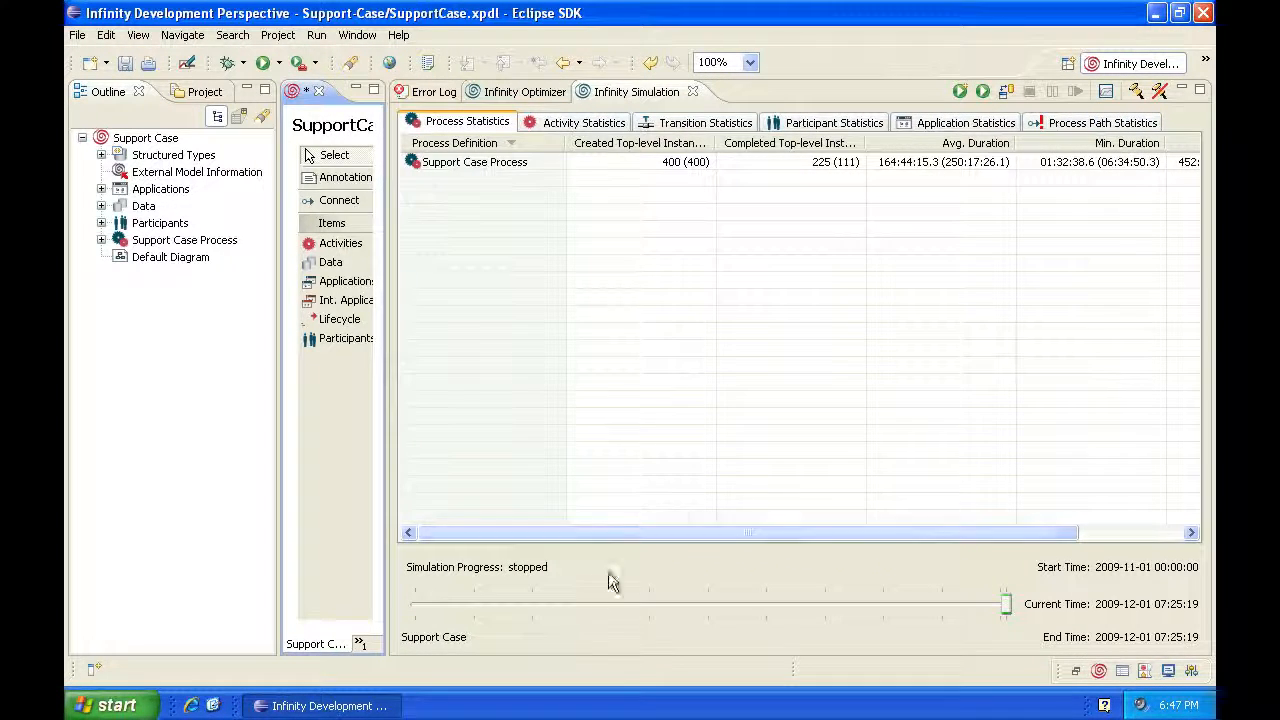
pyautogui.click(985, 98)
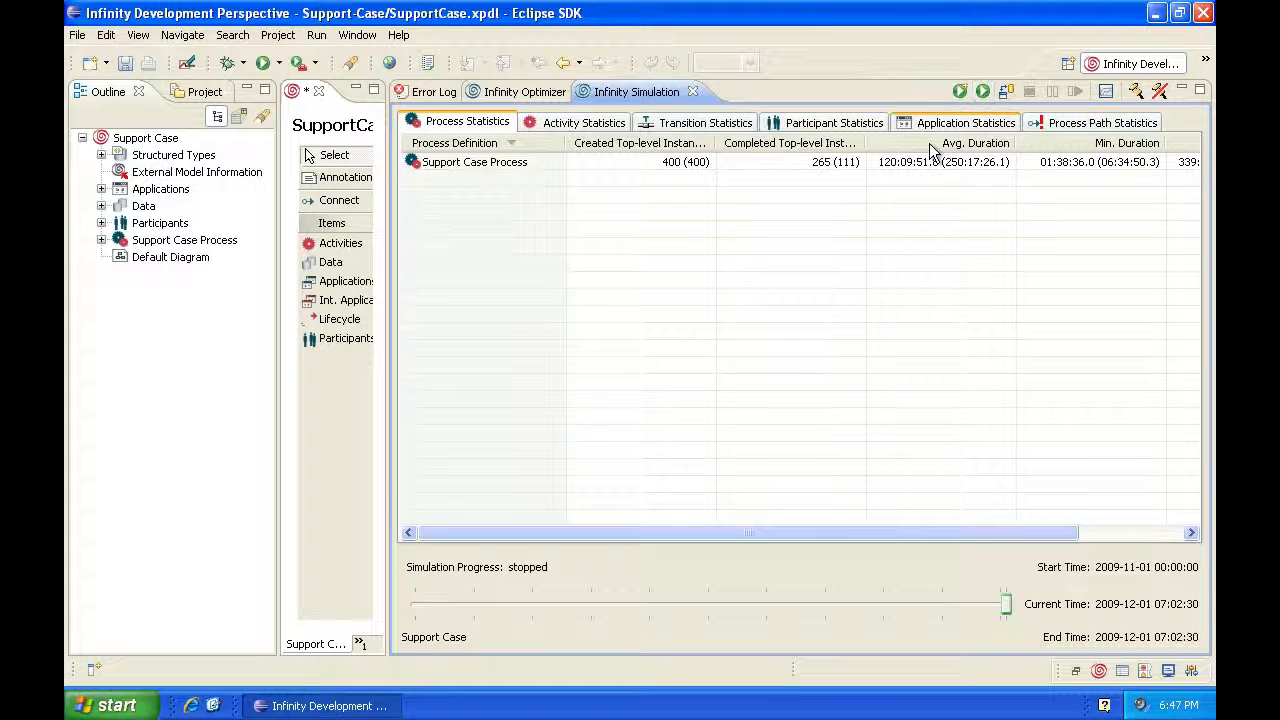
pyautogui.click(797, 128)
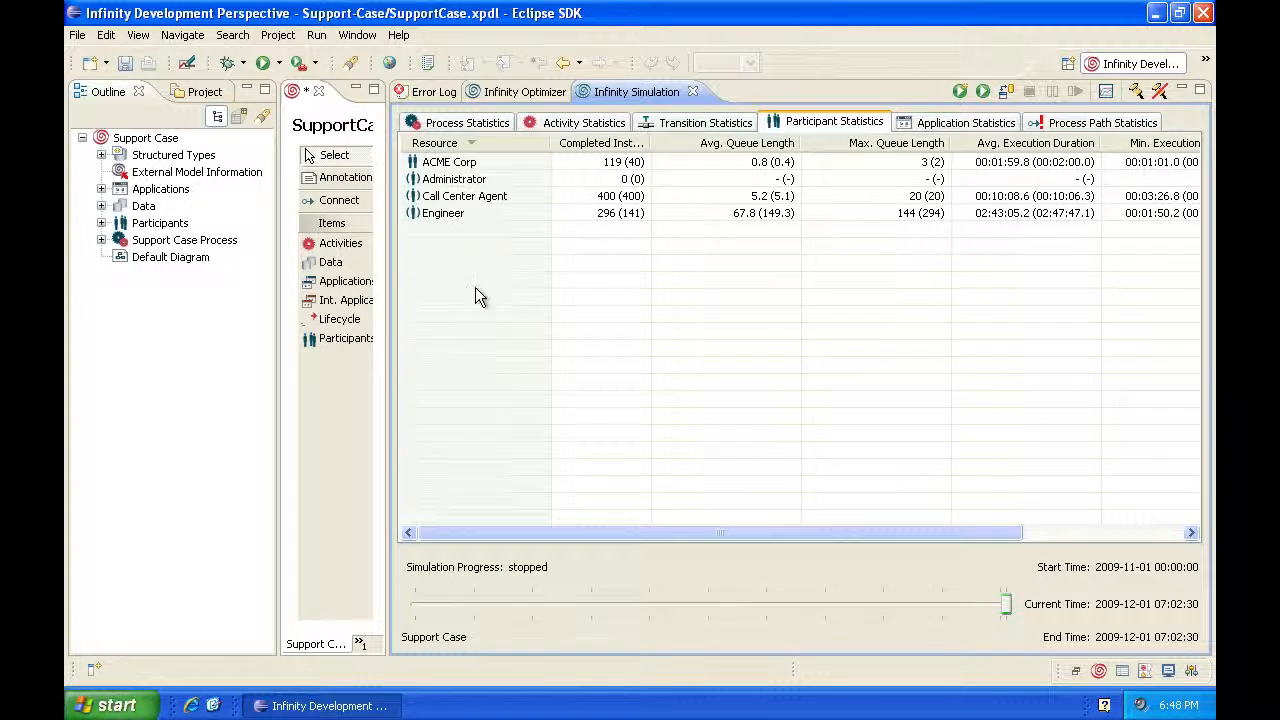
# Set the Engineer participant's simulation efficiency rate to 60%, and apply and close its properties
pyautogui.moveTo(386, 318); pyautogui.dragTo(864, 325)
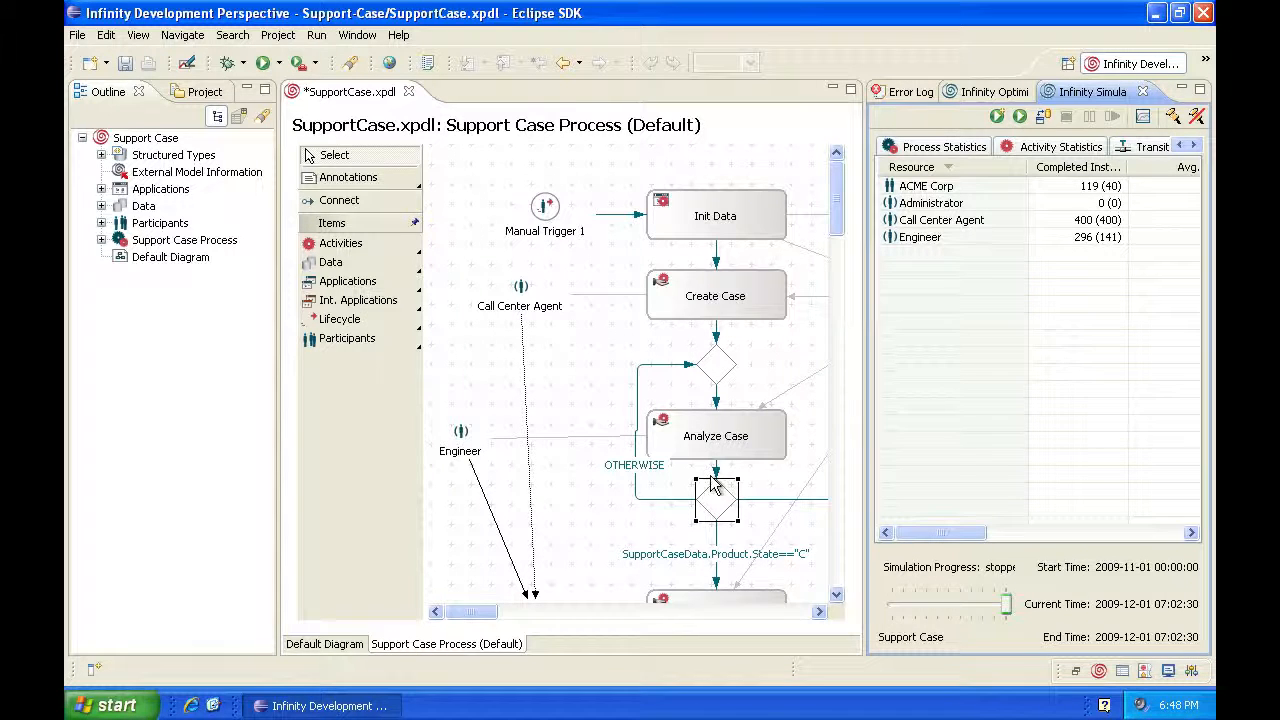
pyautogui.doubleClick(461, 436)
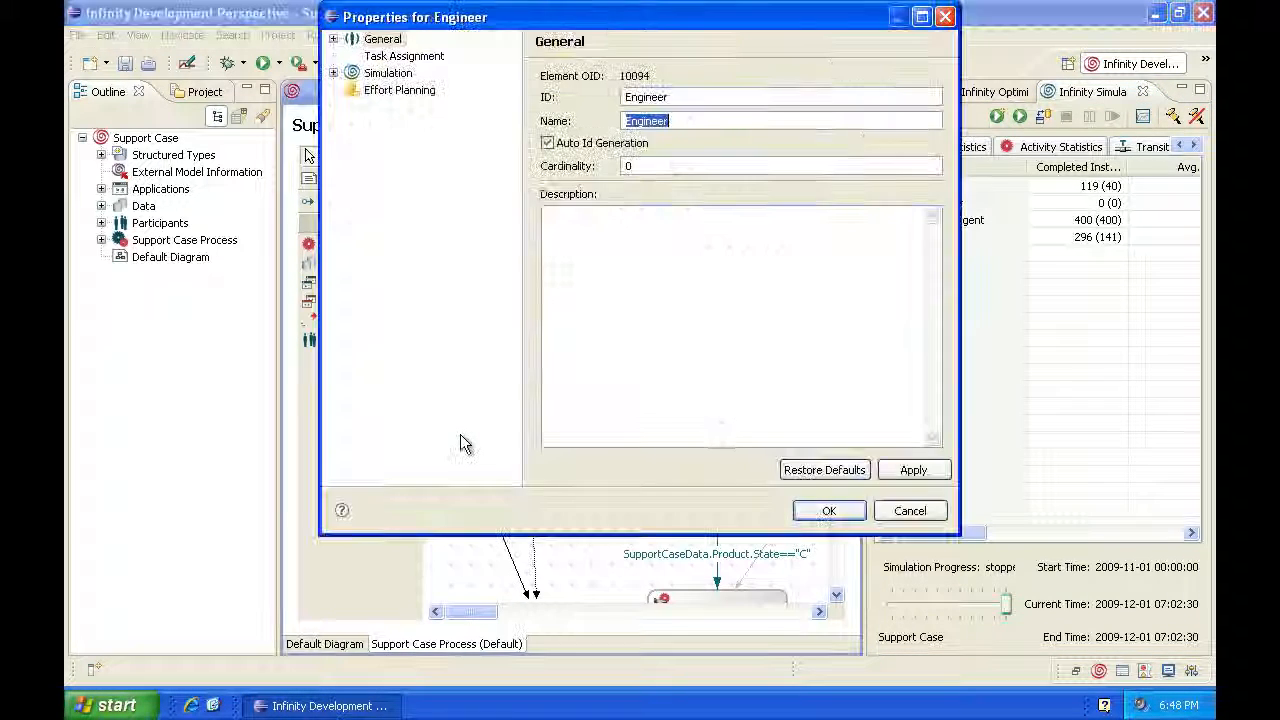
pyautogui.click(333, 73)
pyautogui.click(400, 92)
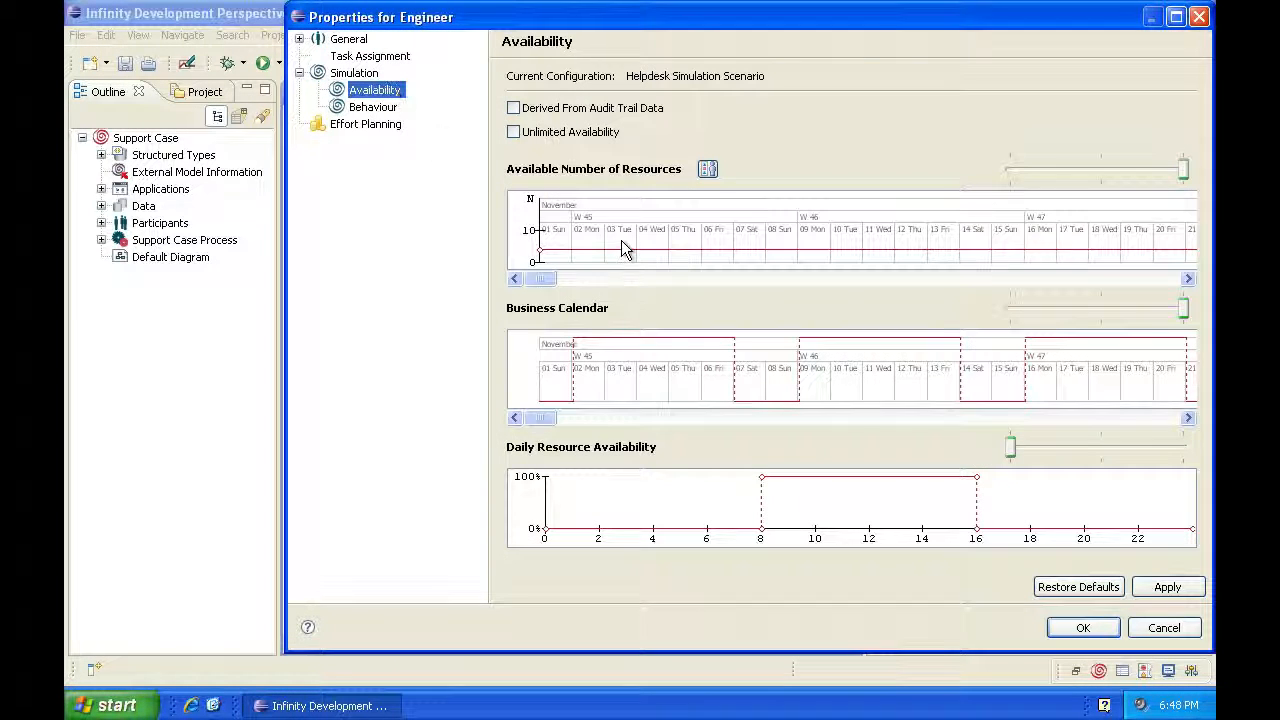
pyautogui.click(376, 108)
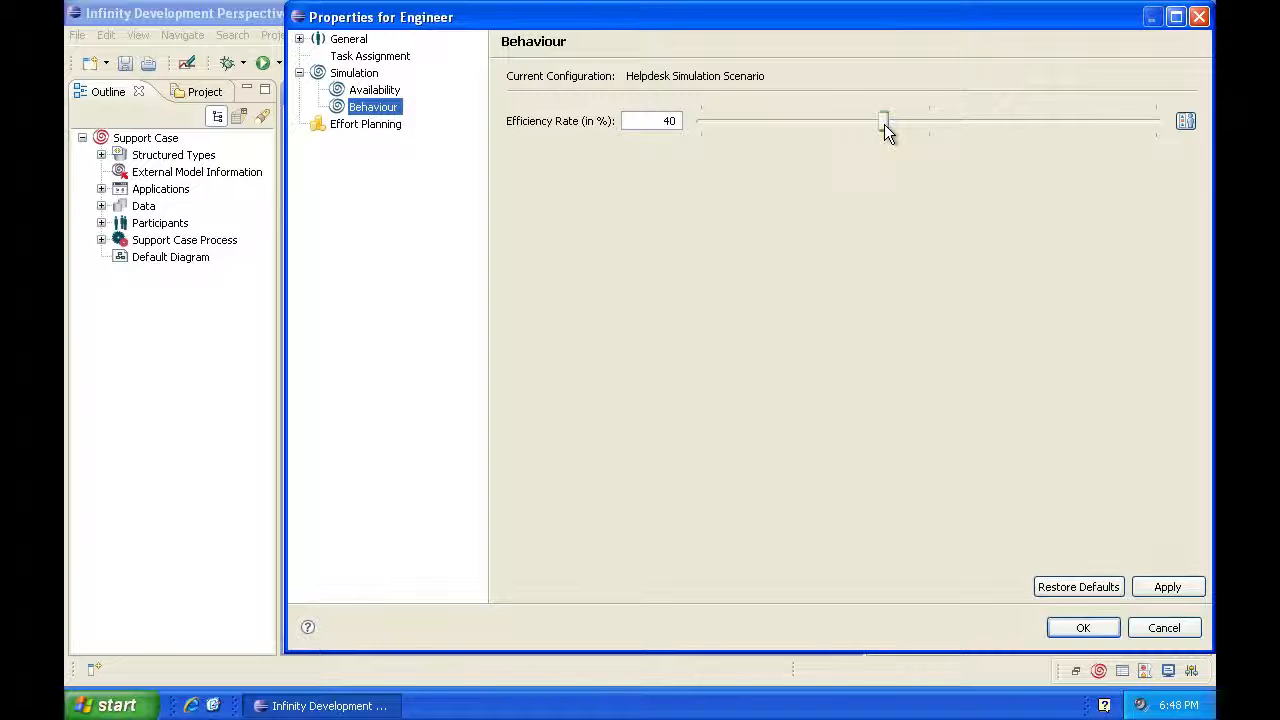
pyautogui.moveTo(886, 124); pyautogui.dragTo(974, 127)
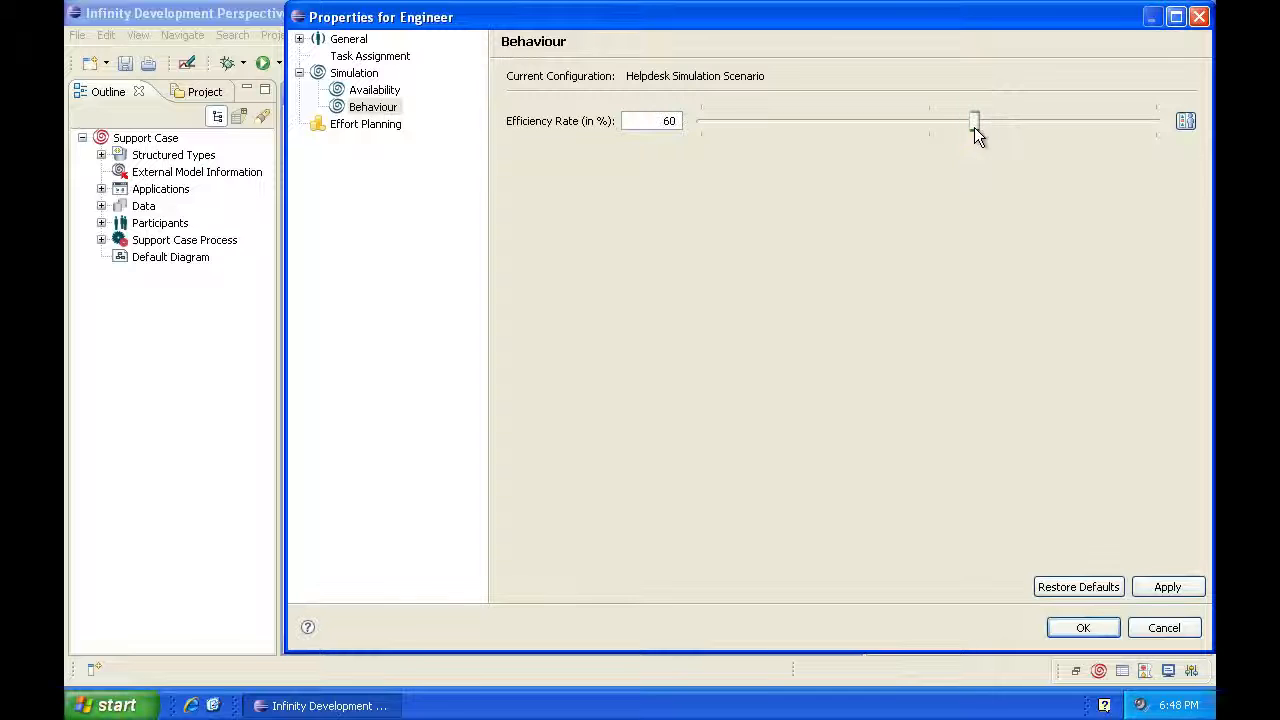
pyautogui.click(1173, 592)
pyautogui.click(1083, 628)
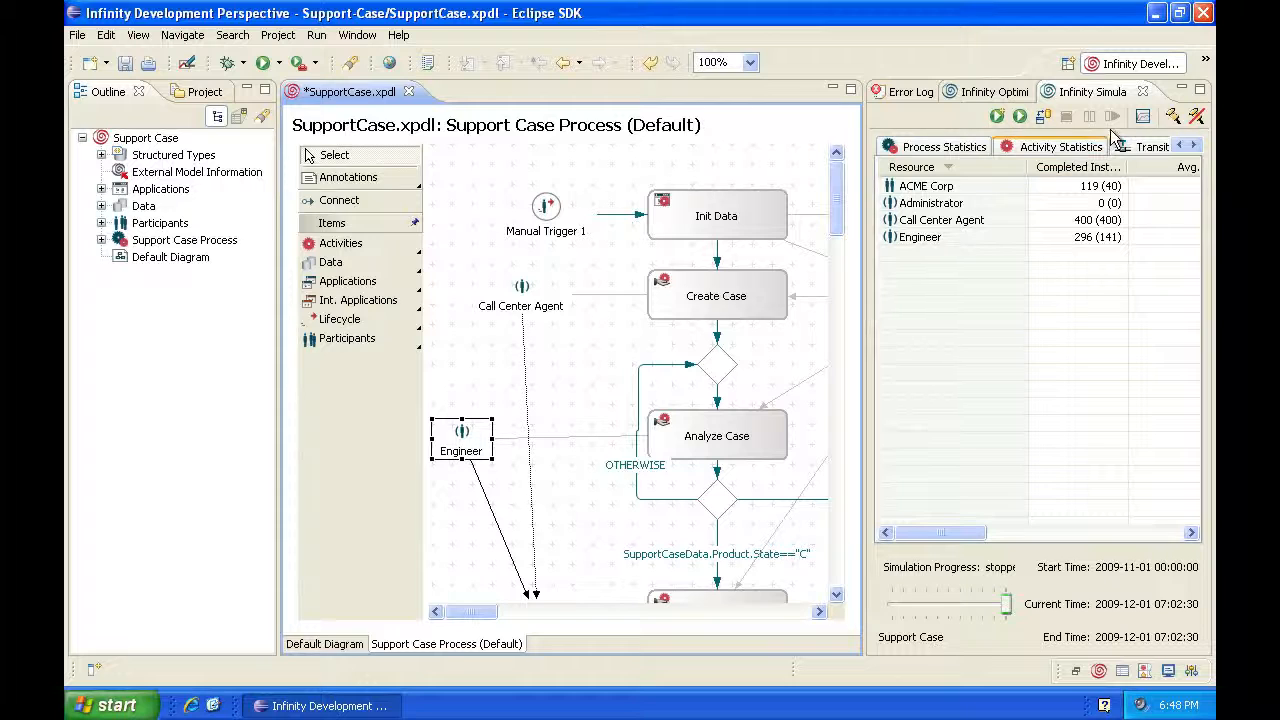
# Maximize the simulation view, rerun the simulation with the new Engineer efficiency, and compare the participant and process statistics with the baseline
pyautogui.click(1199, 88)
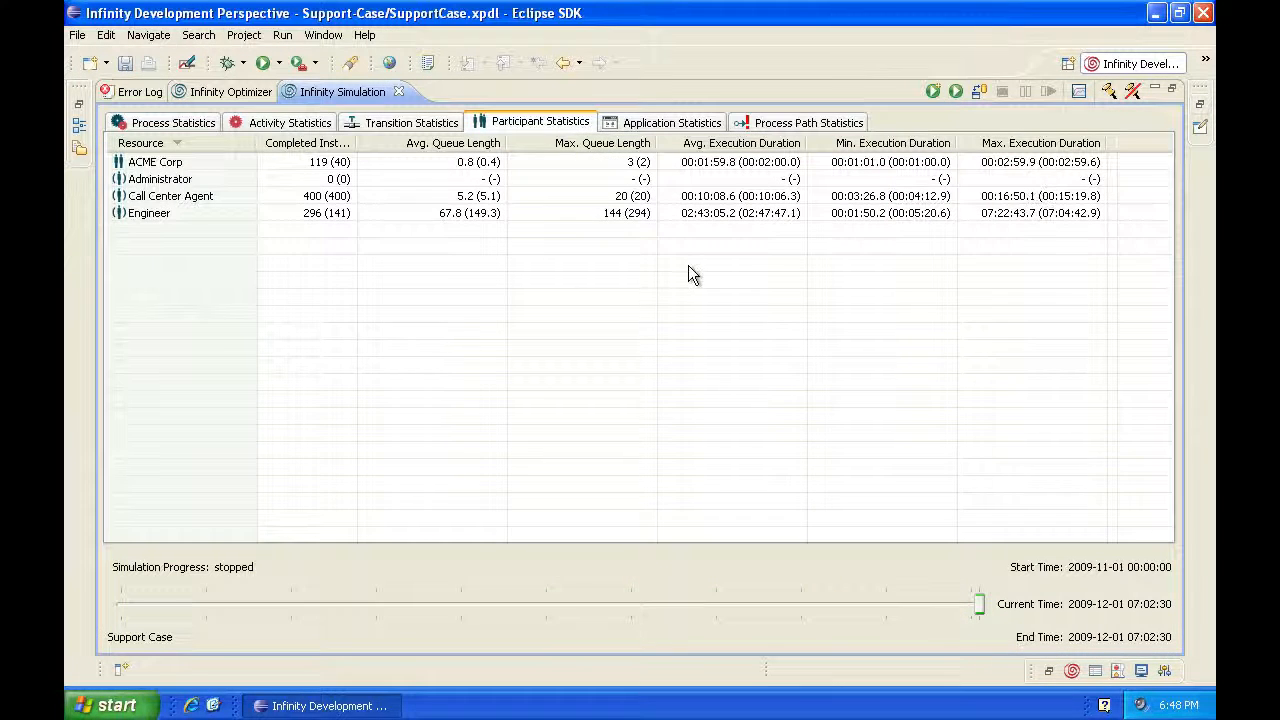
pyautogui.click(956, 91)
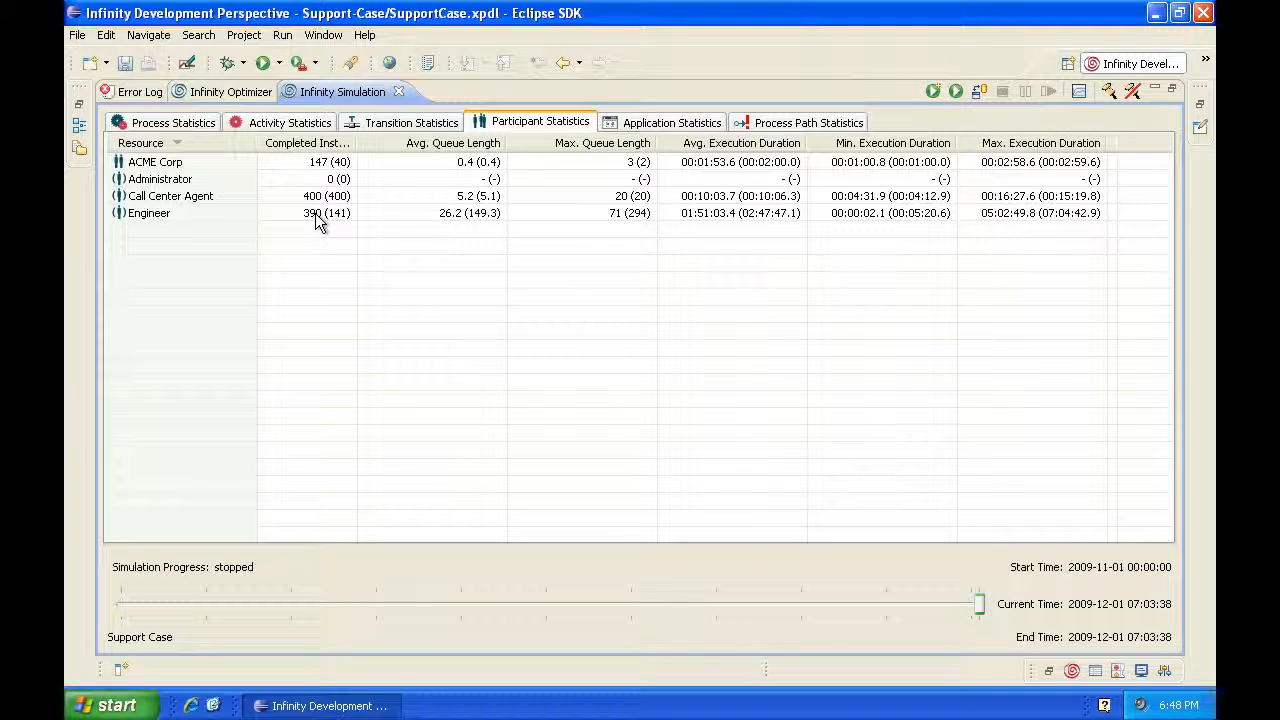
pyautogui.click(175, 122)
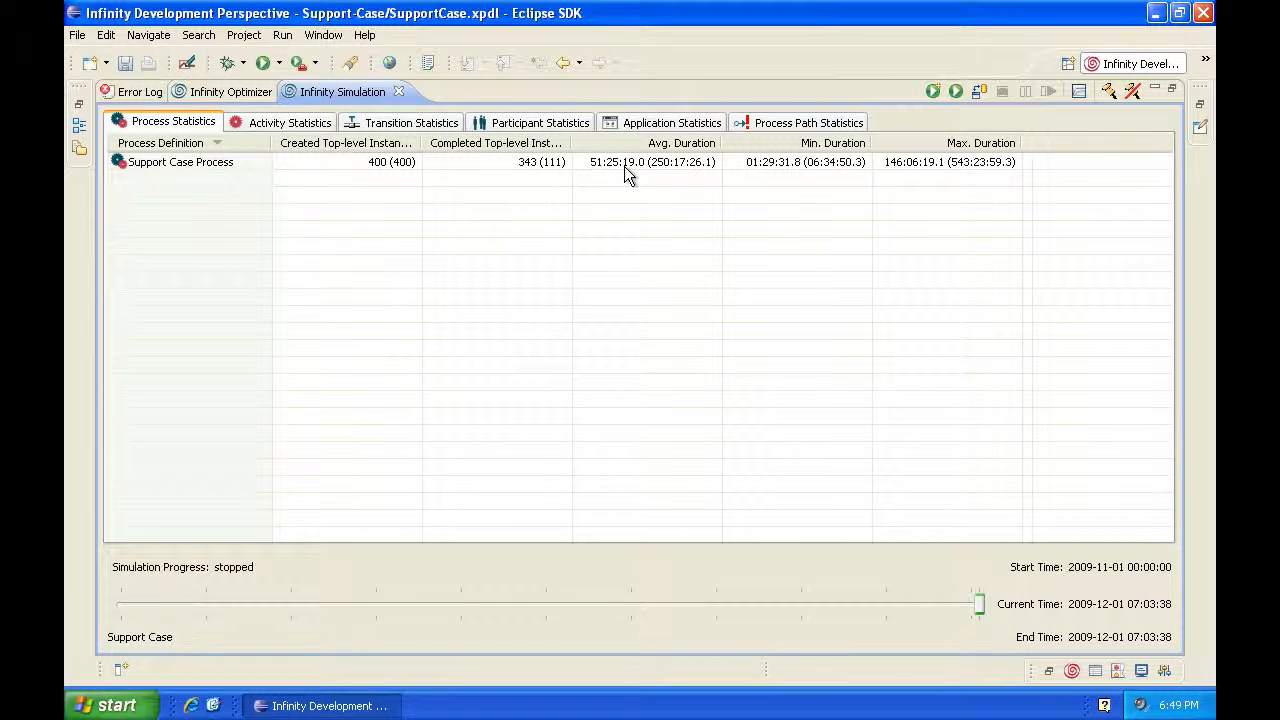